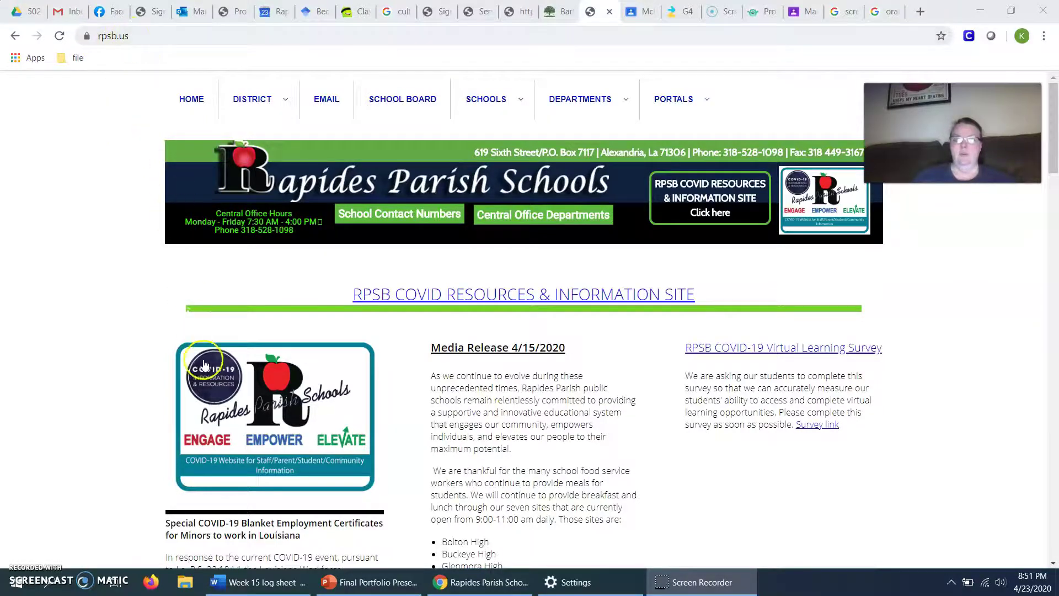
# Step: Open Clever from the student resources on the Rapides Parish Schools home page
pyautogui.scroll(-10, 214, 365)
pyautogui.scroll(-7, 213, 364)
pyautogui.scroll(17, 213, 362)
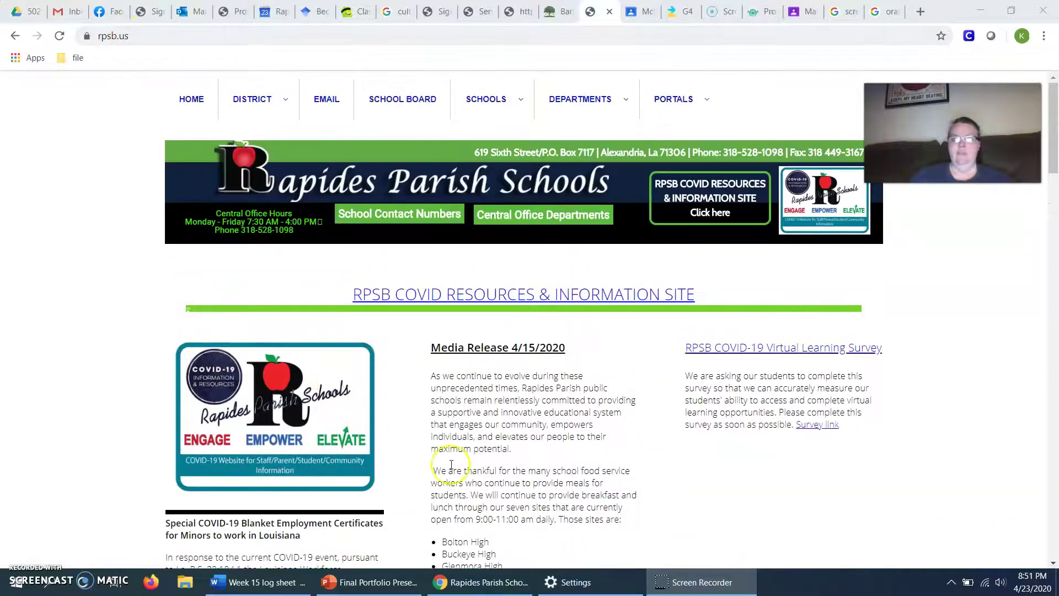
pyautogui.scroll(-10, 191, 431)
pyautogui.scroll(-11, 190, 430)
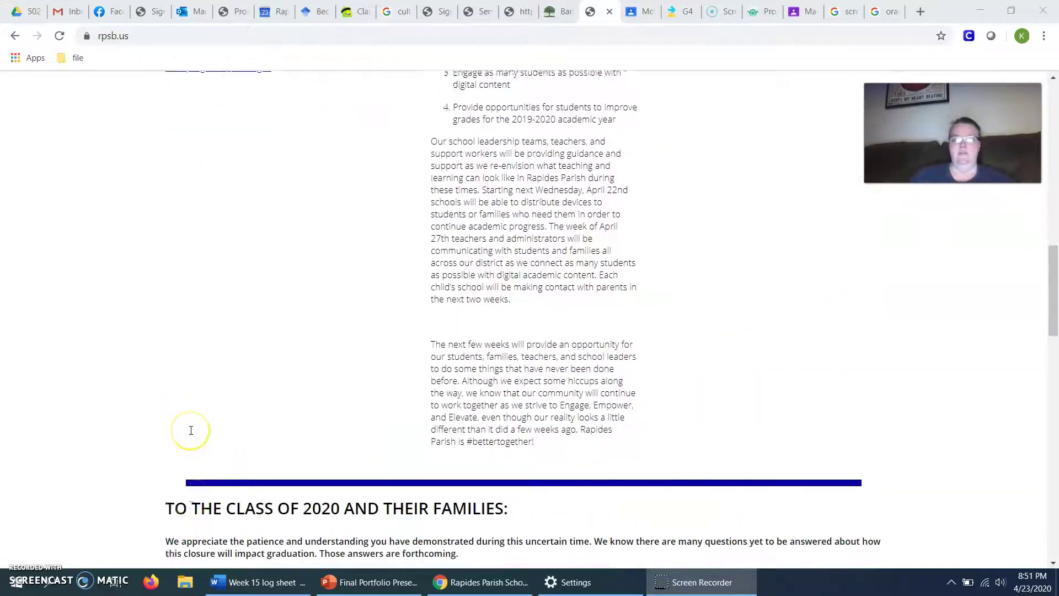
pyautogui.scroll(-3, 193, 421)
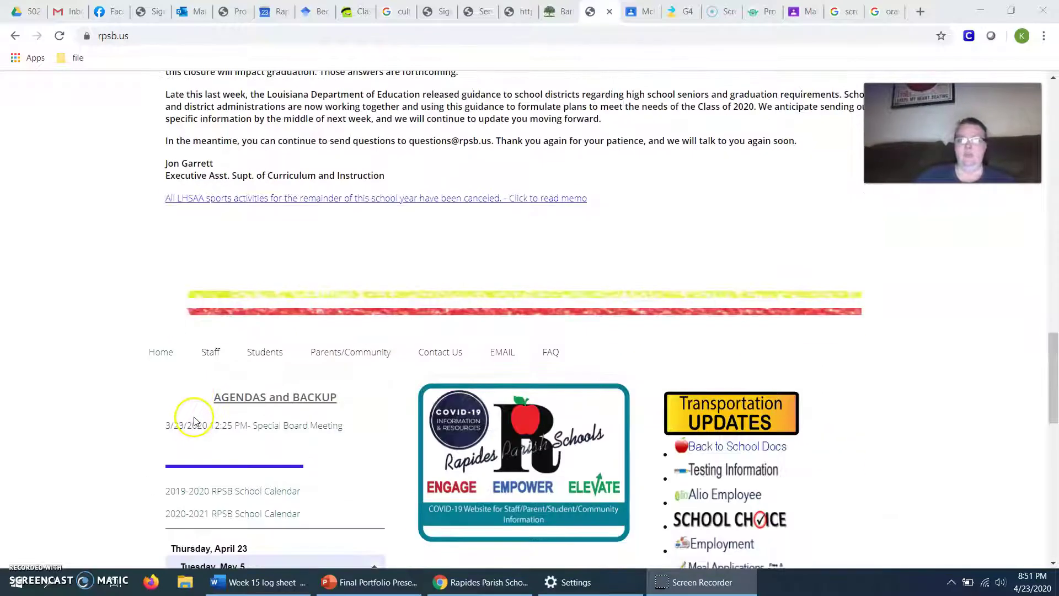
pyautogui.scroll(1, 196, 419)
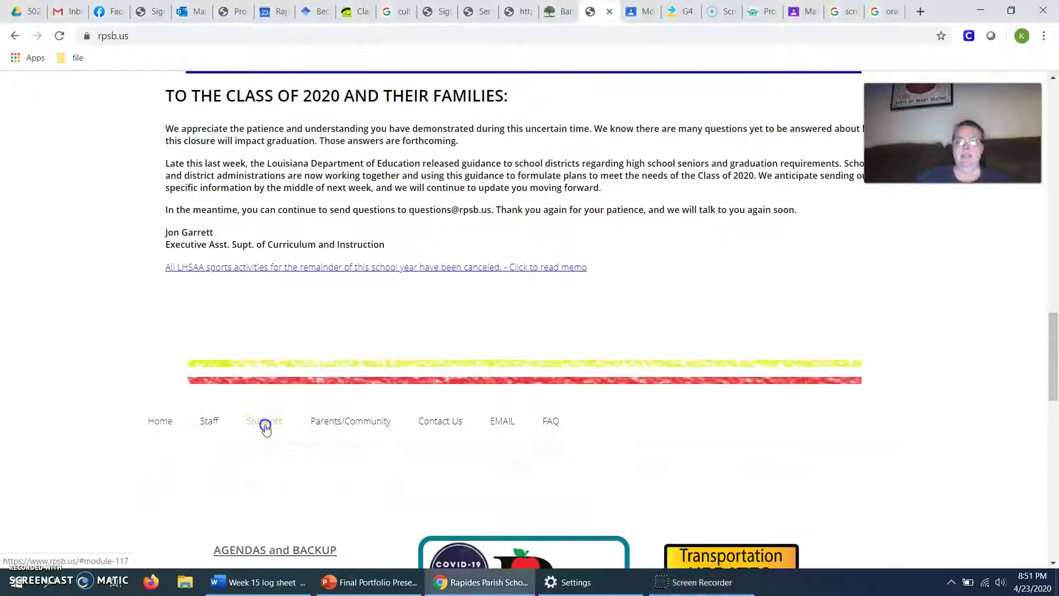
pyautogui.click(265, 426)
pyautogui.scroll(-3, 331, 331)
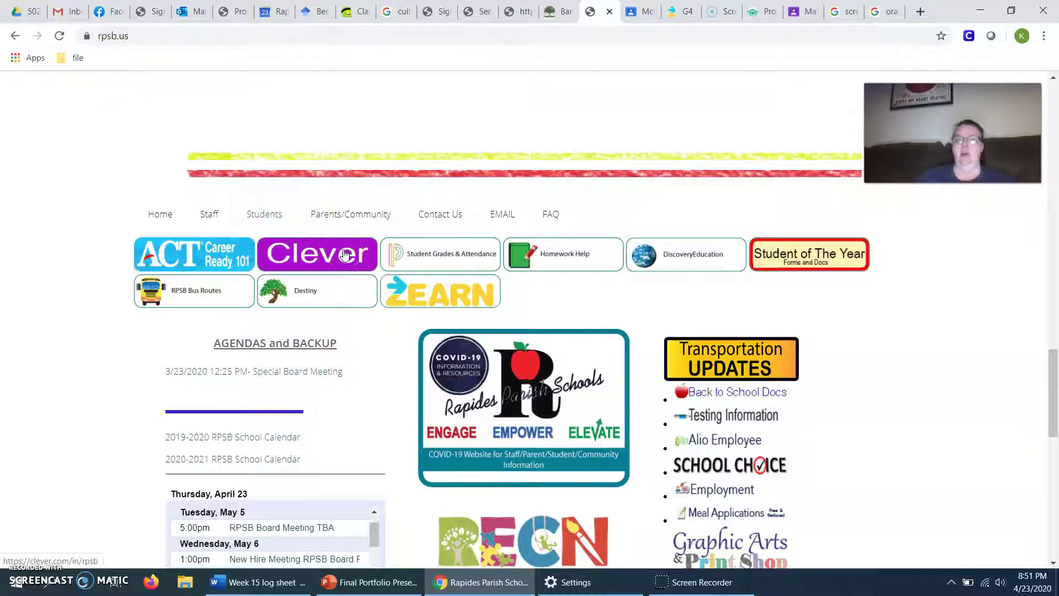
pyautogui.click(316, 241)
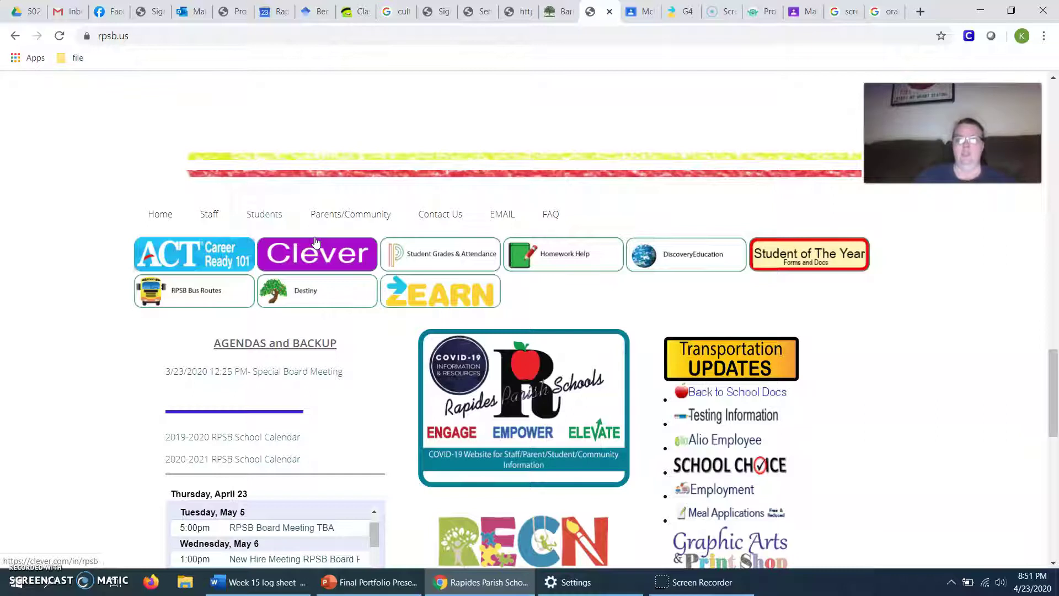
pyautogui.click(328, 255)
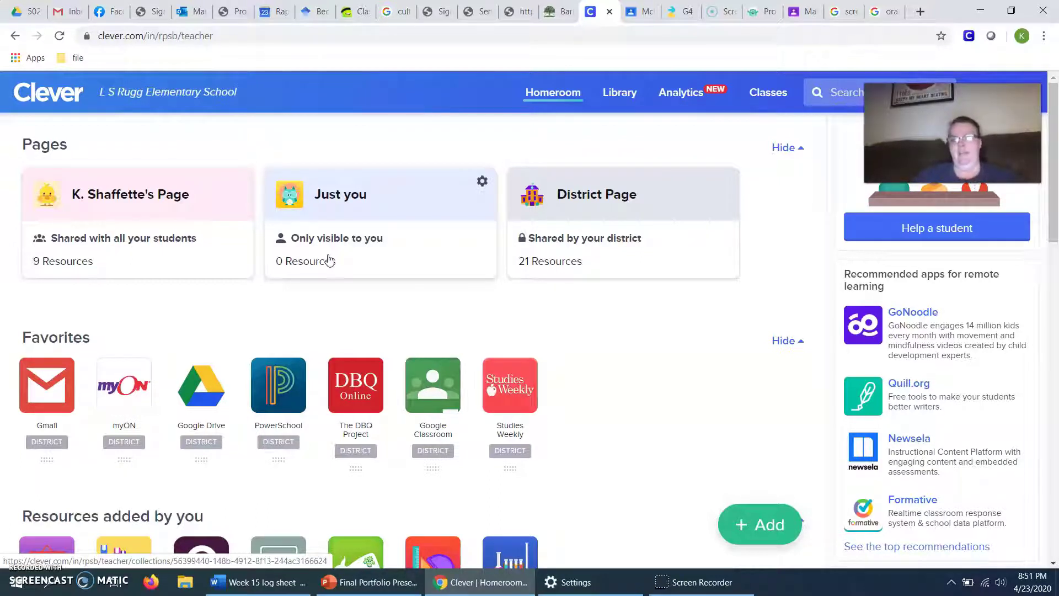
# Step: Open the teacher's own resource page that is shared with all students in Clever
pyautogui.hotkey('alt', 'p')
pyautogui.moveTo(953, 132); pyautogui.dragTo(403, 117)
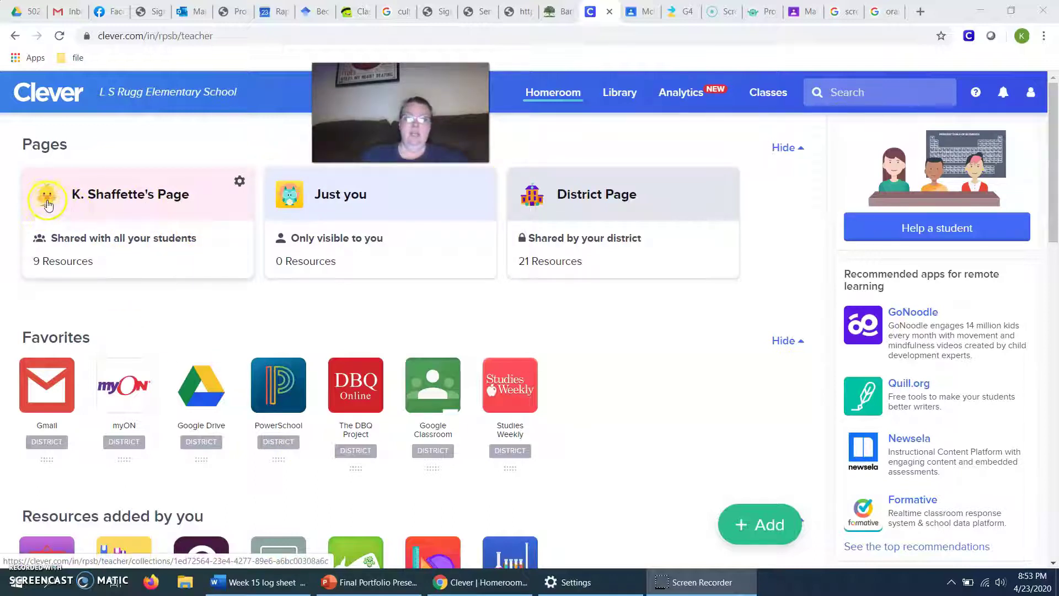
pyautogui.click(133, 226)
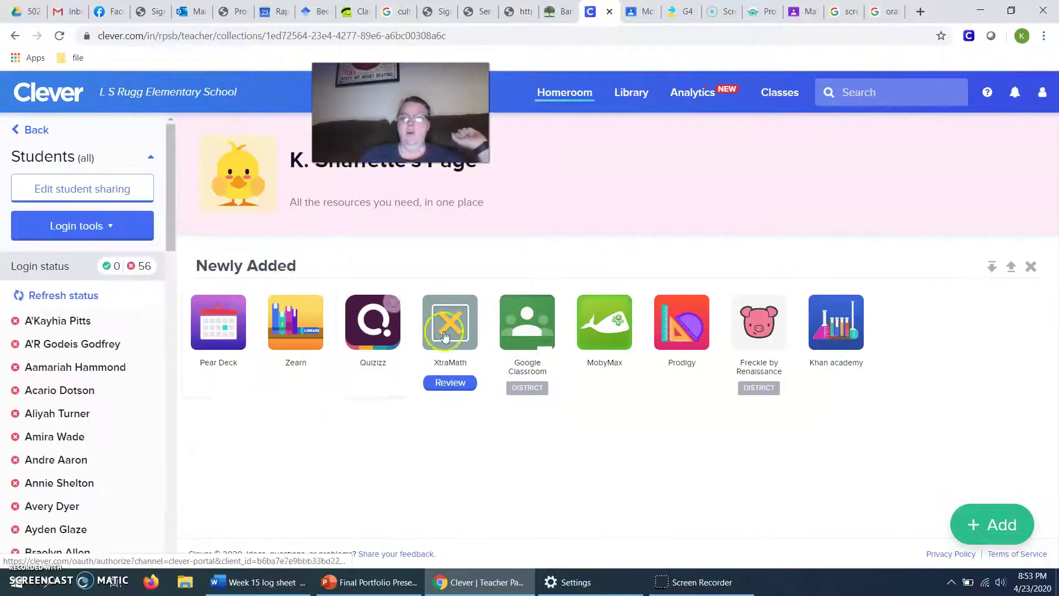
# Step: Move Pear Deck and Quizizz to the end of the Newly Added resources, and try to move Google Classroom to the front
pyautogui.moveTo(234, 339); pyautogui.dragTo(903, 326)
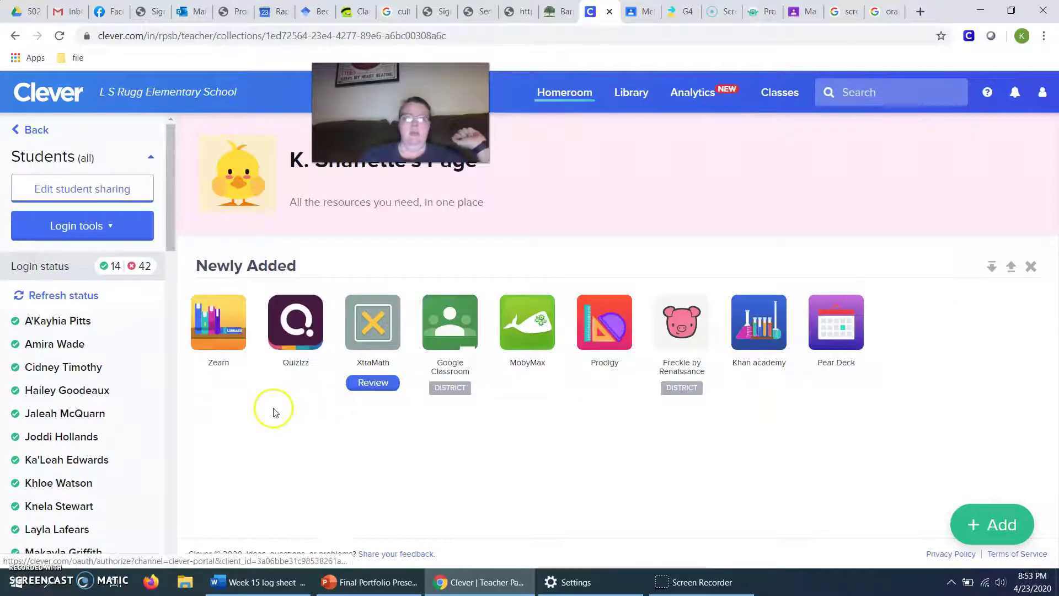
pyautogui.moveTo(301, 345); pyautogui.dragTo(878, 337)
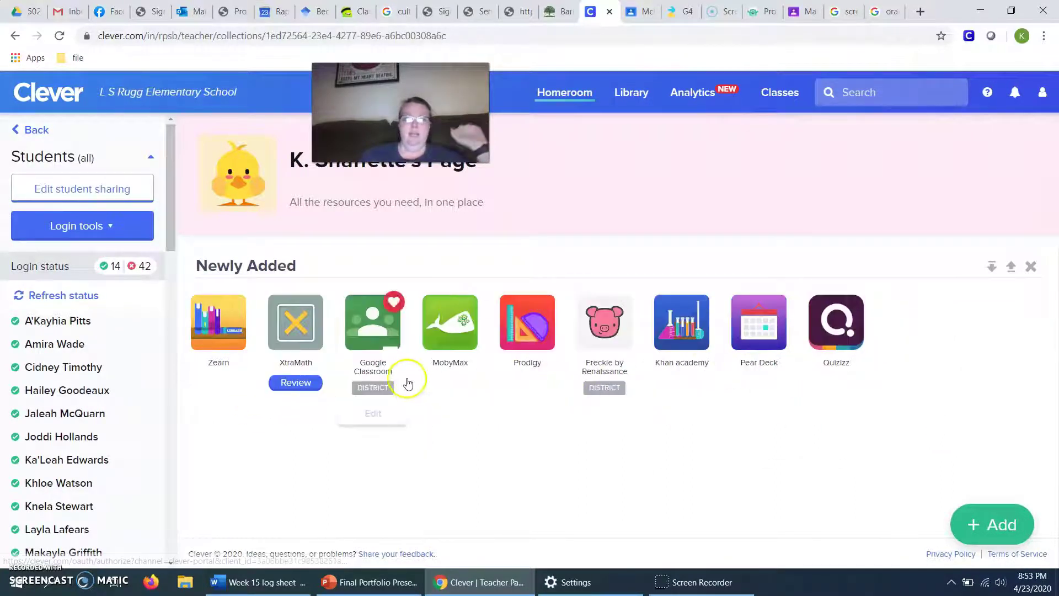
pyautogui.moveTo(364, 325); pyautogui.dragTo(157, 316)
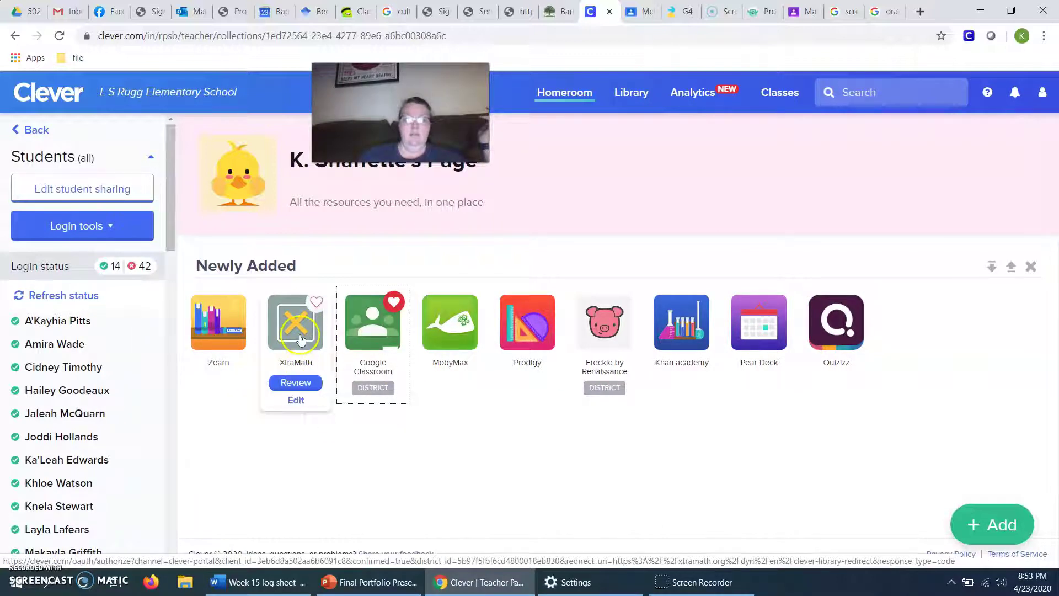
# Step: Launch Google Classroom from the resource page, sign in with the teacher's account, and open the 4th grade Math class
pyautogui.click(374, 333)
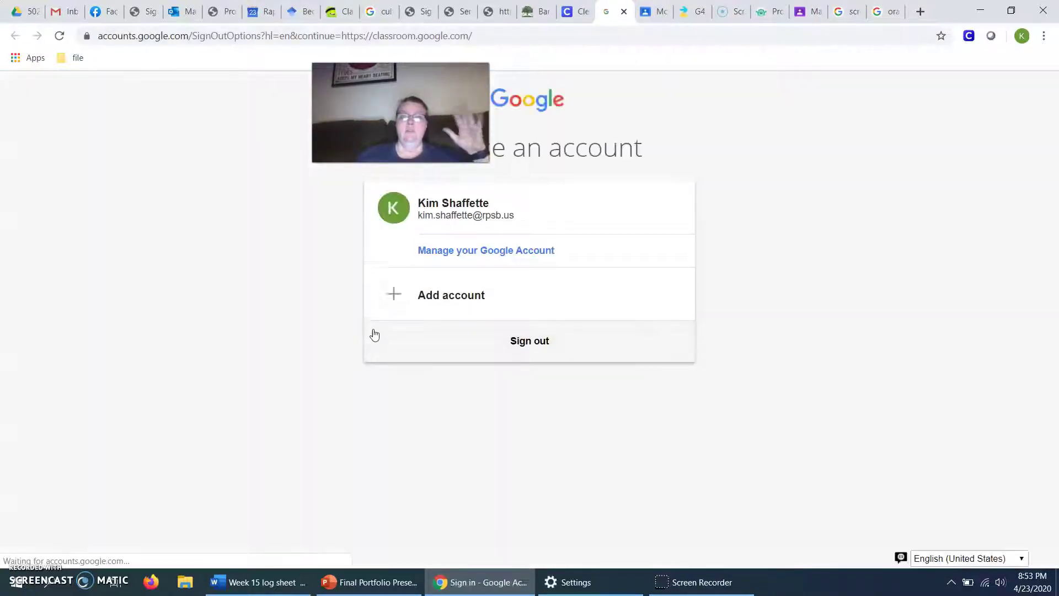
pyautogui.click(425, 297)
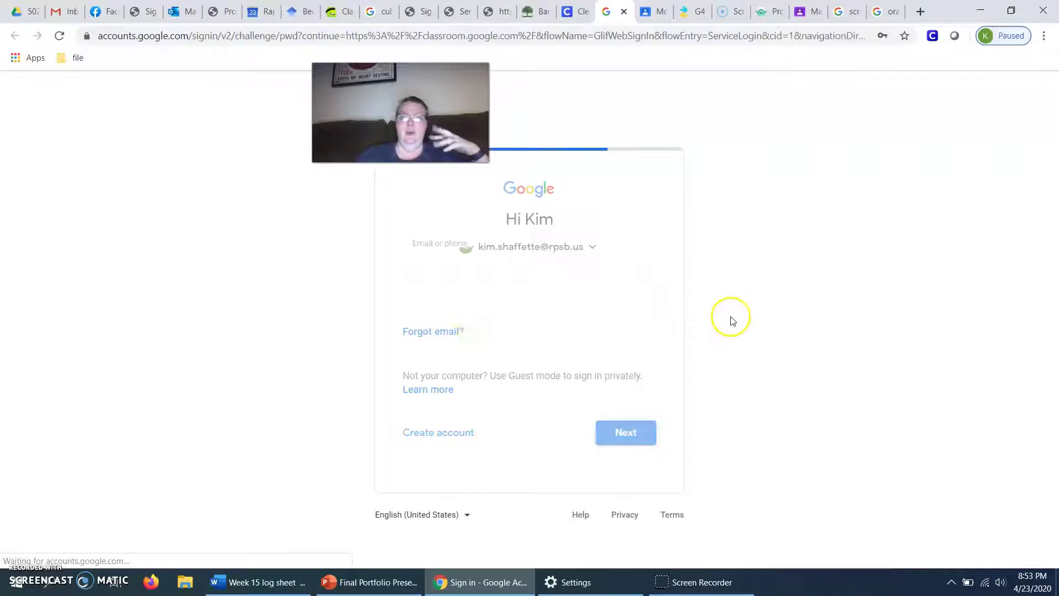
pyautogui.press('Return')
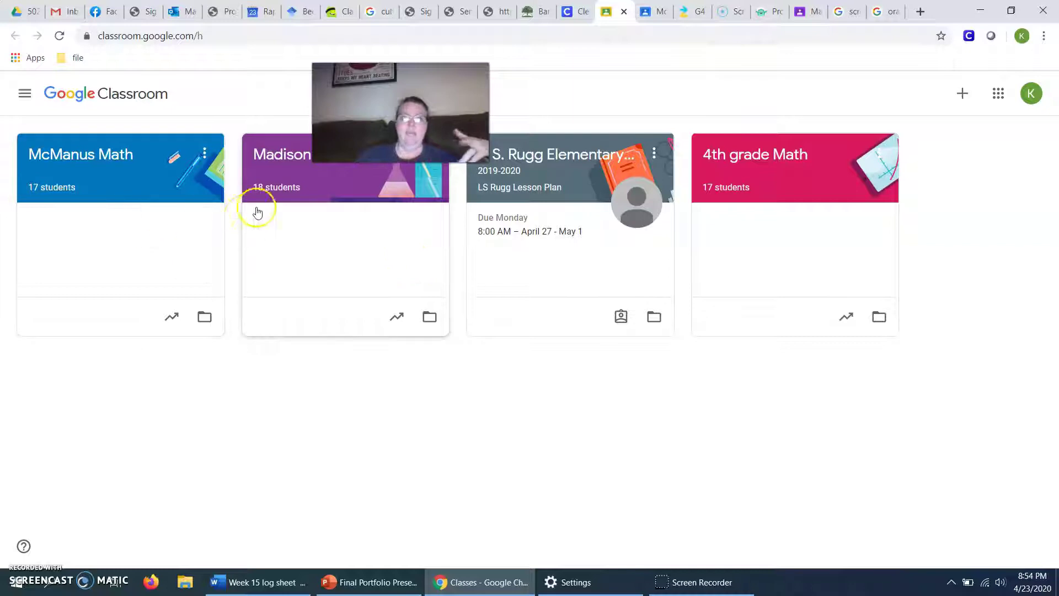
pyautogui.click(772, 184)
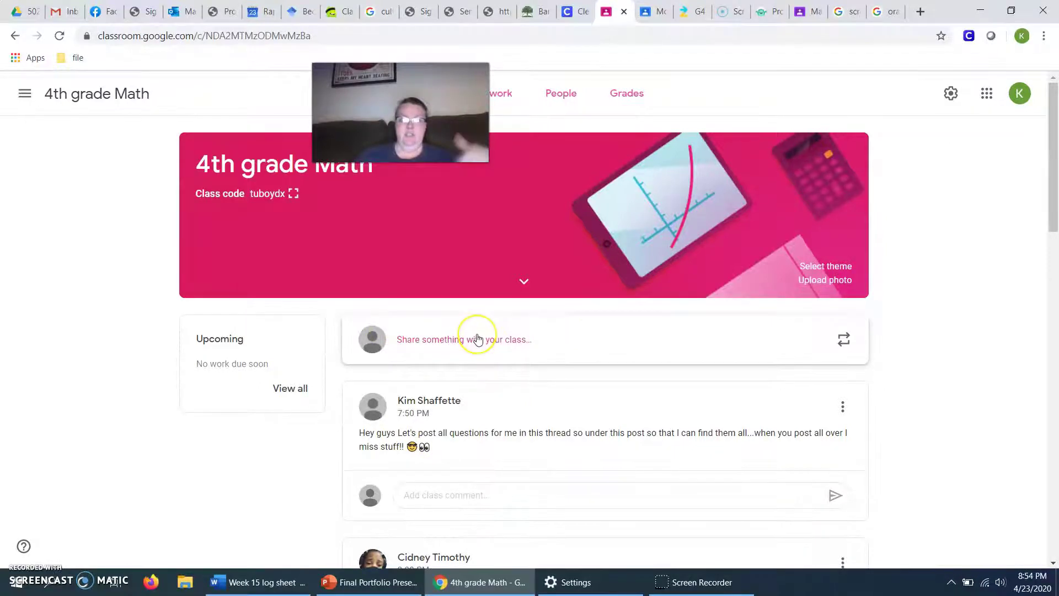
# Step: Review the teacher and student posts in the 4th grade Math class stream
pyautogui.scroll(-10, 473, 338)
pyautogui.scroll(10, 478, 334)
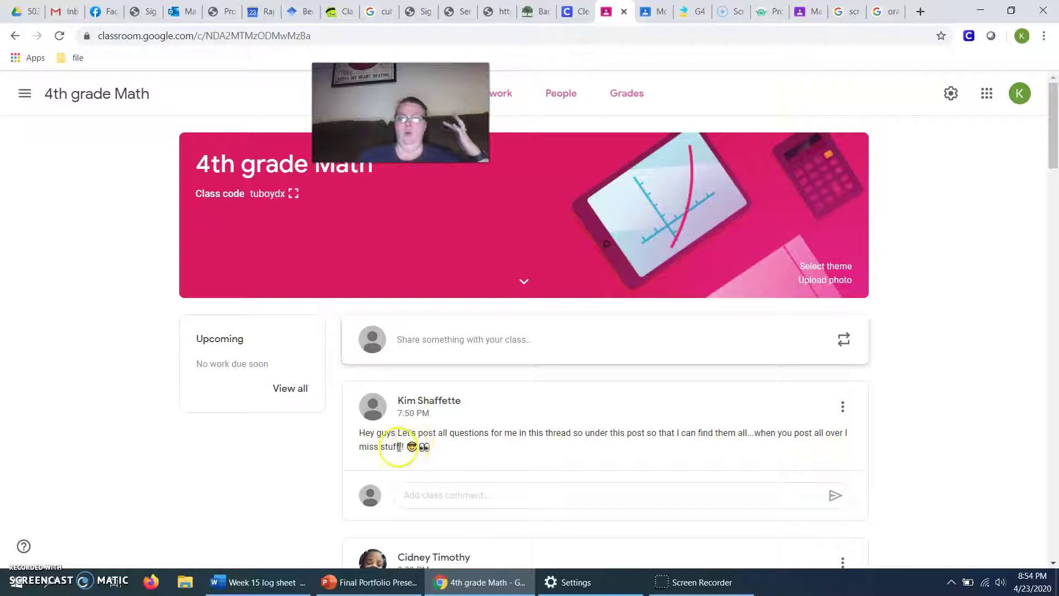
pyautogui.scroll(-7, 584, 425)
pyautogui.scroll(-2, 583, 422)
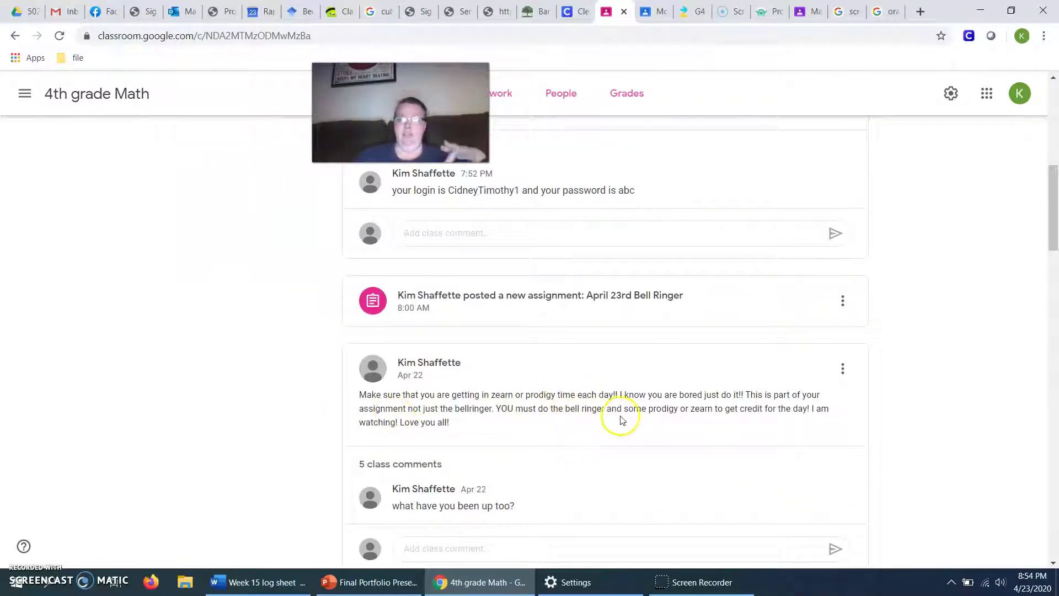
pyautogui.scroll(-12, 556, 406)
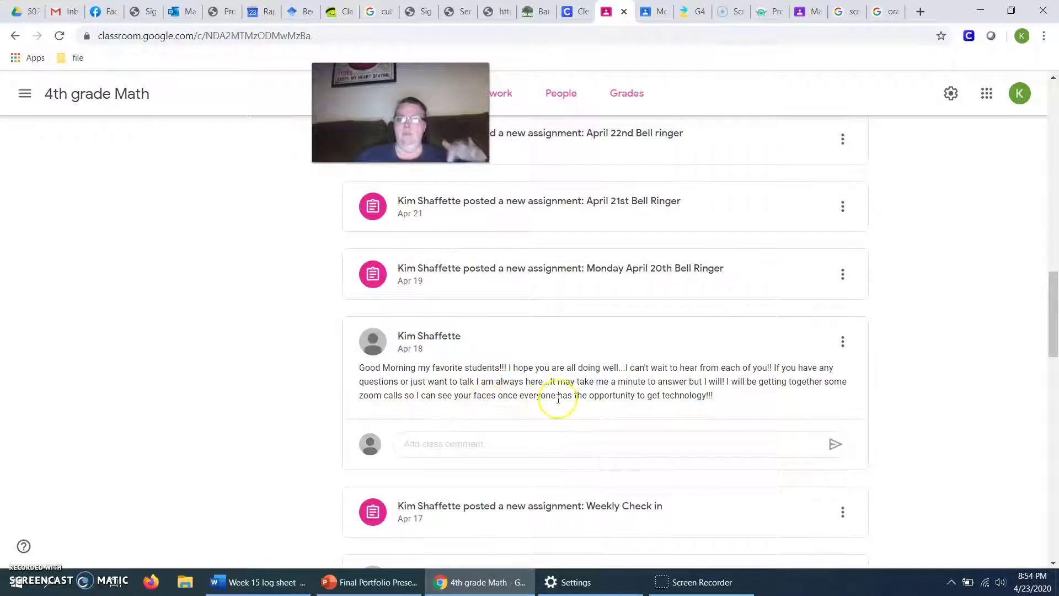
pyautogui.scroll(15, 488, 391)
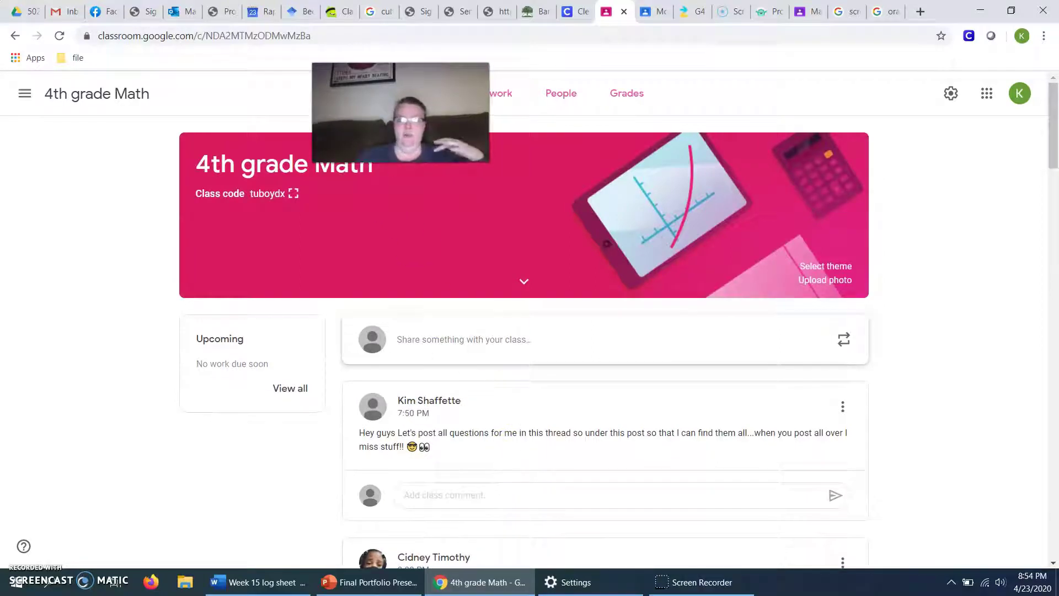
pyautogui.click(399, 119)
pyautogui.moveTo(399, 118); pyautogui.dragTo(121, 222)
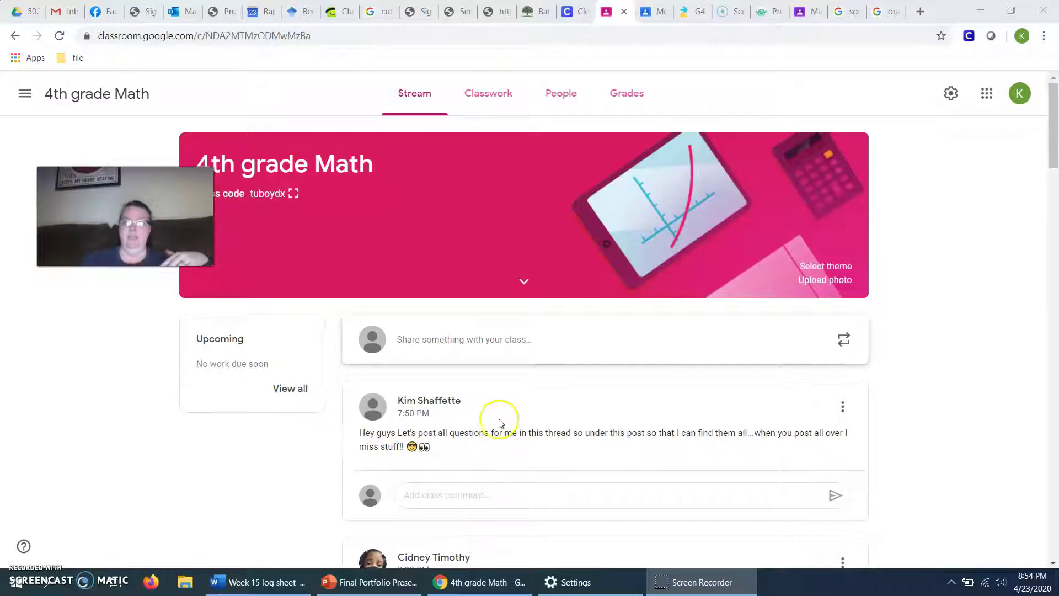
pyautogui.scroll(-1, 499, 416)
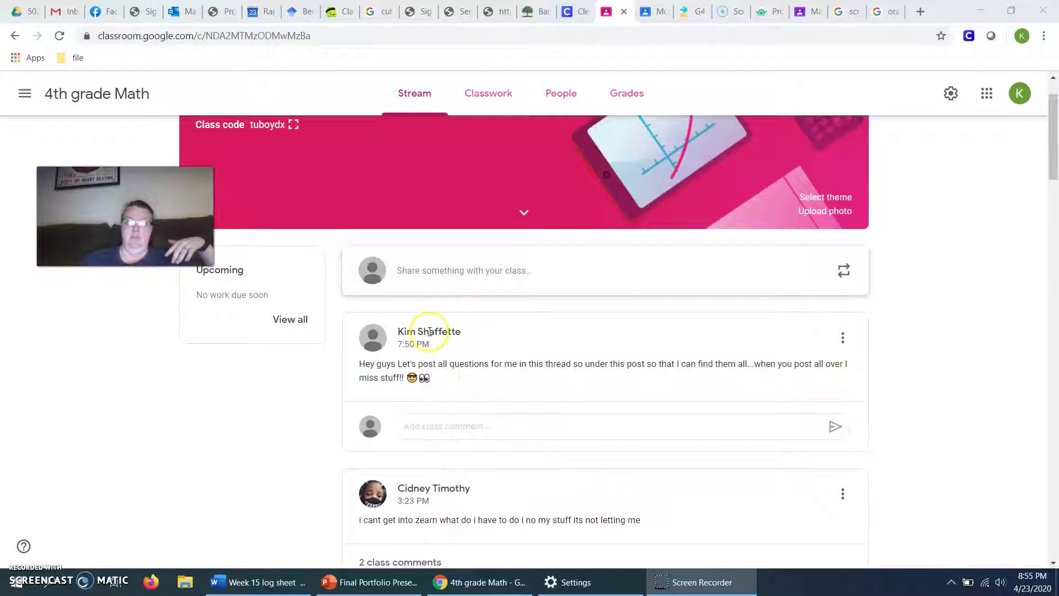
# Step: Open the 3.Q1.W2 Math Review: TUESDAY form attached to the April 23rd Bell Ringer in the classwork
pyautogui.click(493, 94)
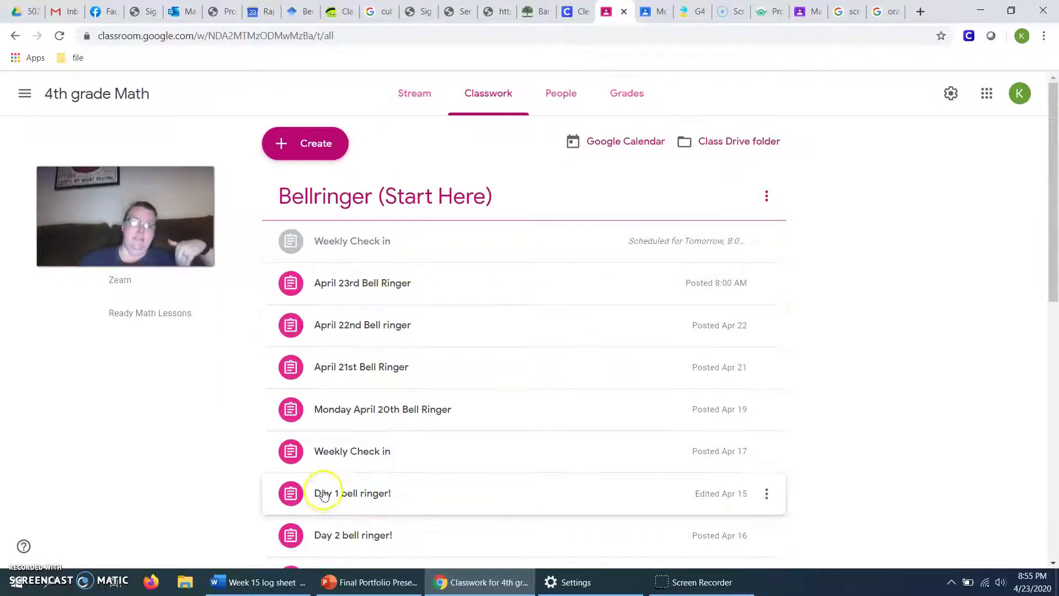
pyautogui.click(356, 298)
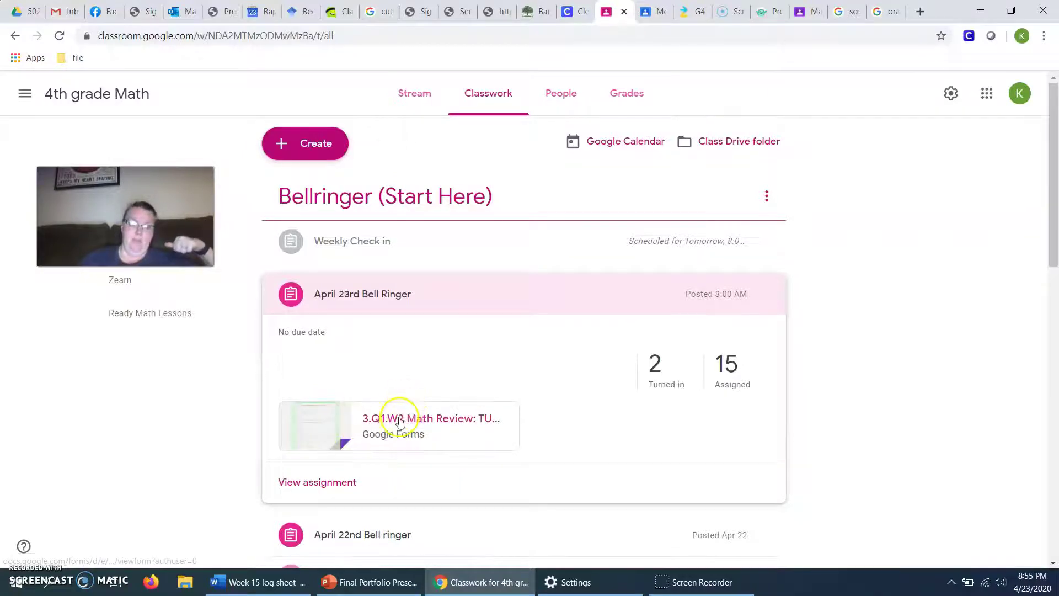
pyautogui.click(339, 430)
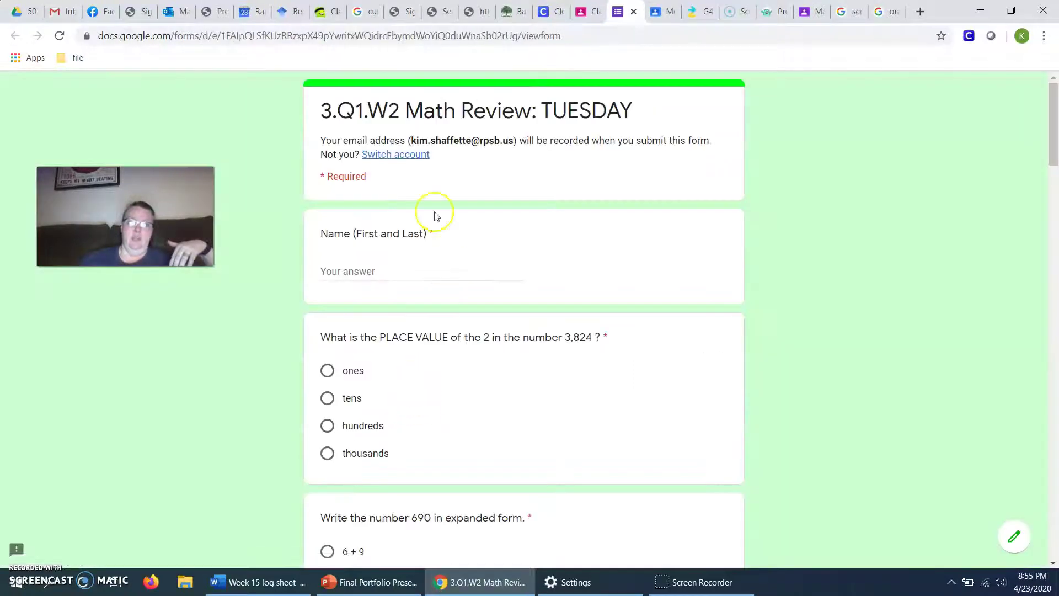
# Step: Look through all questions of the Tuesday math review form down to its end, and close the form
pyautogui.scroll(-5, 416, 304)
pyautogui.scroll(-20, 416, 304)
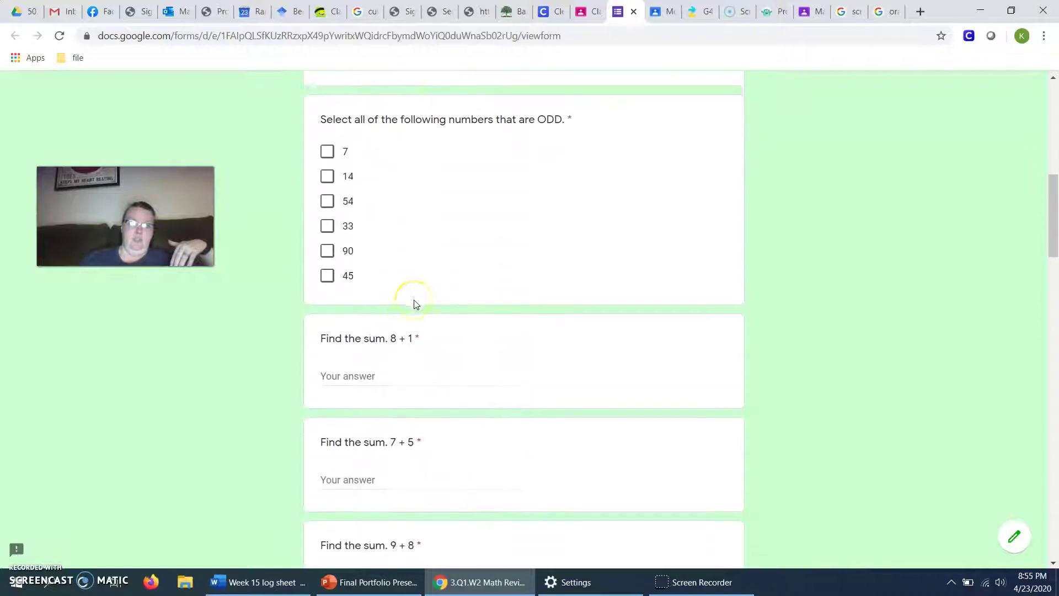
pyautogui.scroll(20, 416, 304)
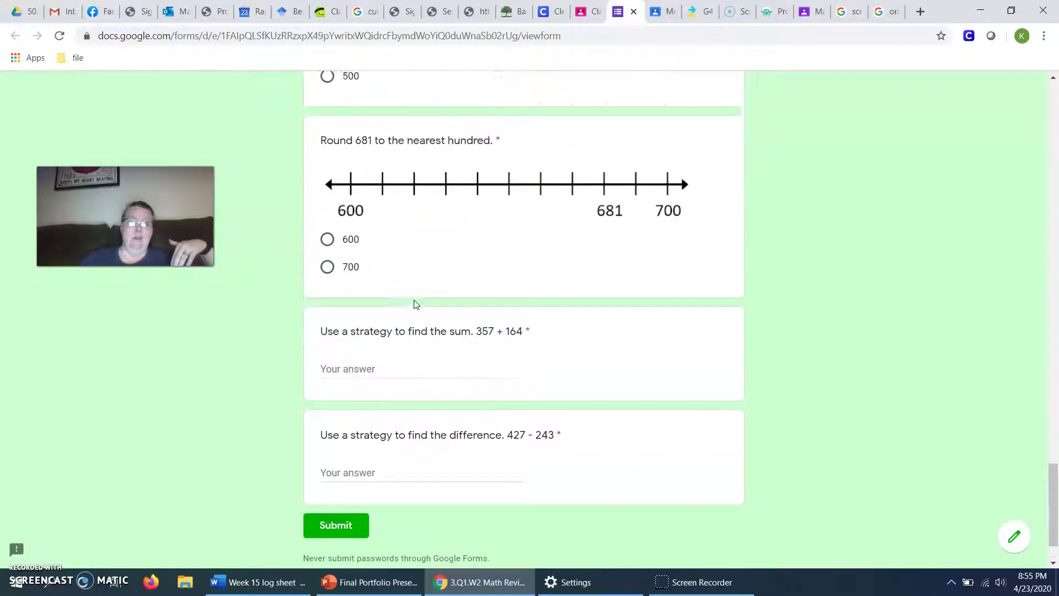
pyautogui.scroll(5, 405, 290)
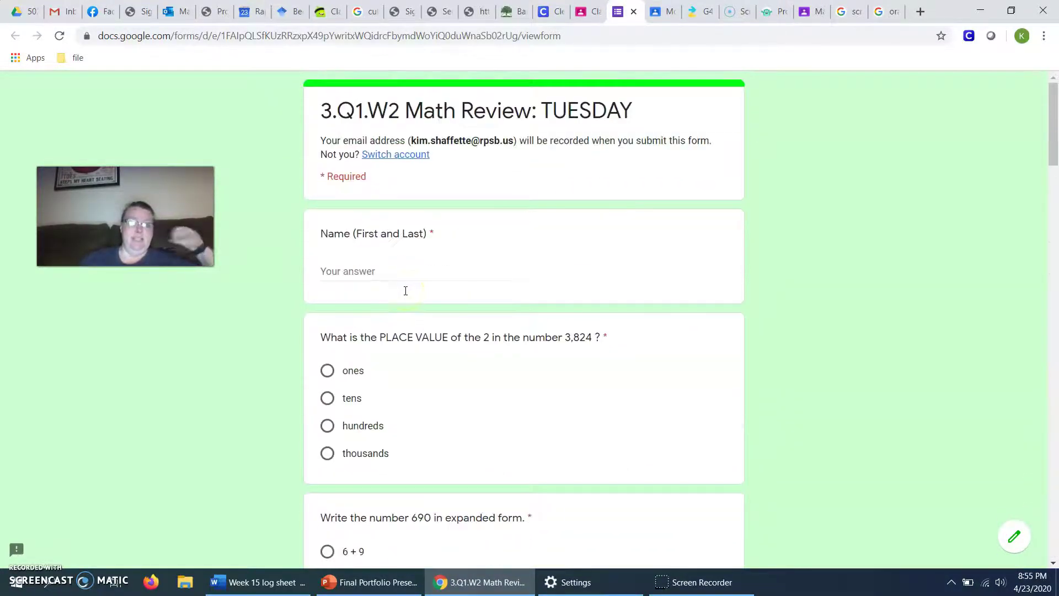
pyautogui.click(634, 11)
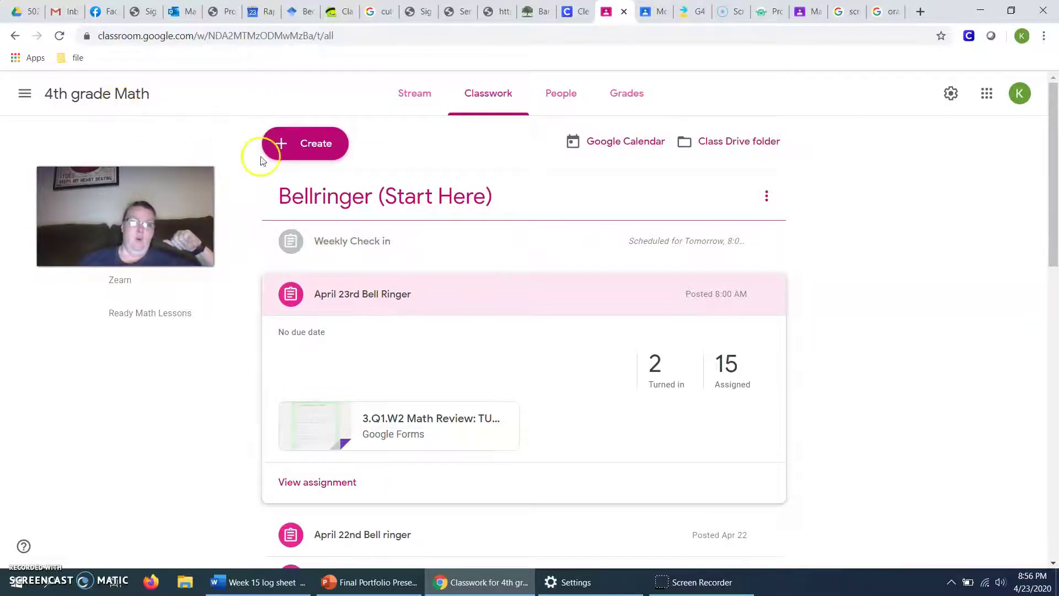
# Step: Browse the classwork topics and expand the Prodigy lessons assignment to show its instructions
pyautogui.scroll(-12, 392, 386)
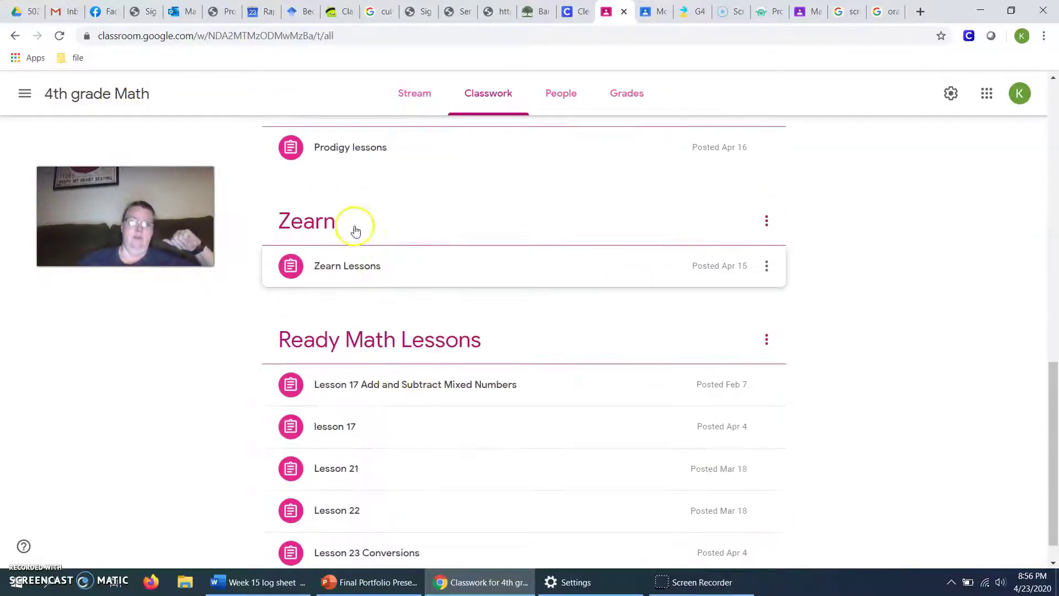
pyautogui.scroll(3, 336, 236)
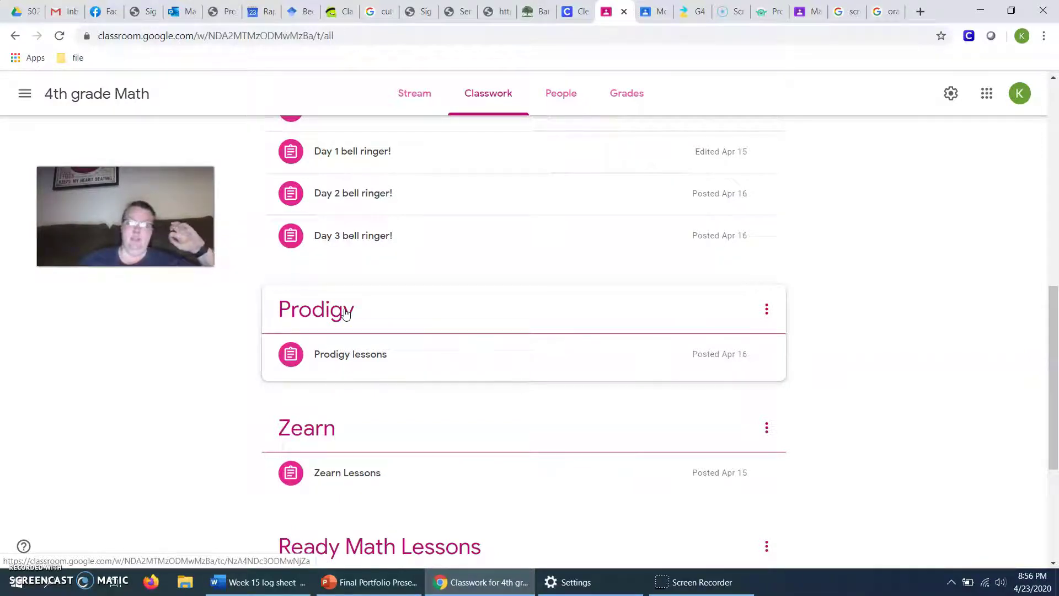
pyautogui.click(311, 429)
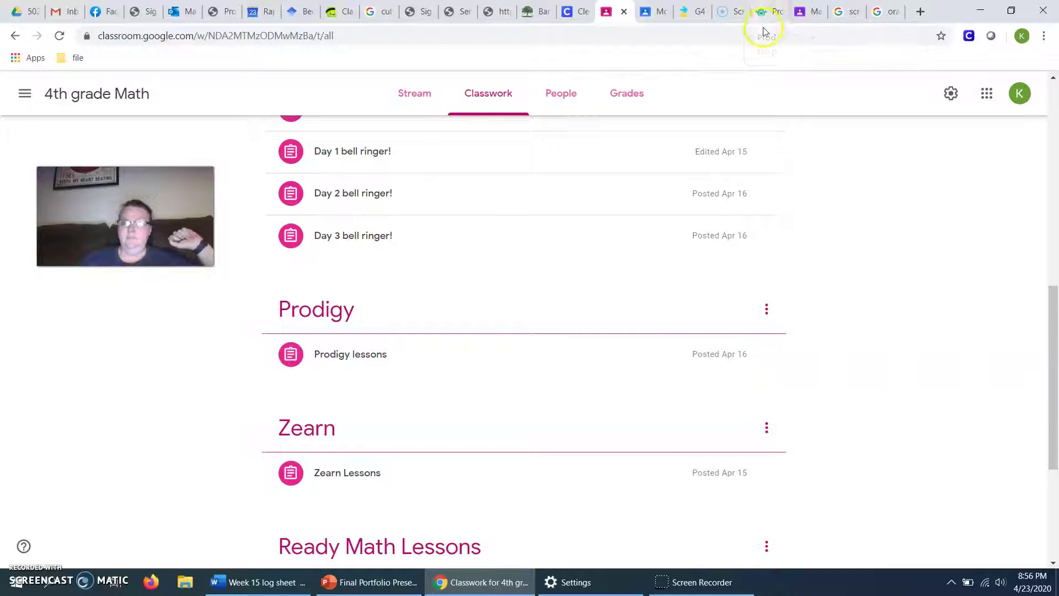
pyautogui.click(374, 346)
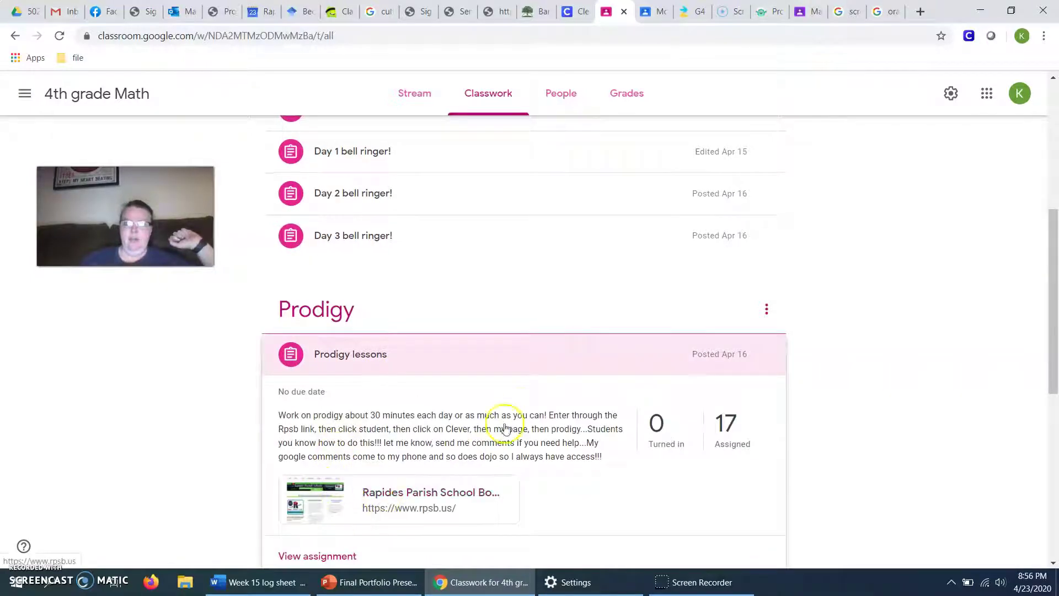
pyautogui.scroll(4, 515, 409)
# Step: View the already open Prodigy game page, and return to the teacher's resource page in Clever
pyautogui.click(771, 12)
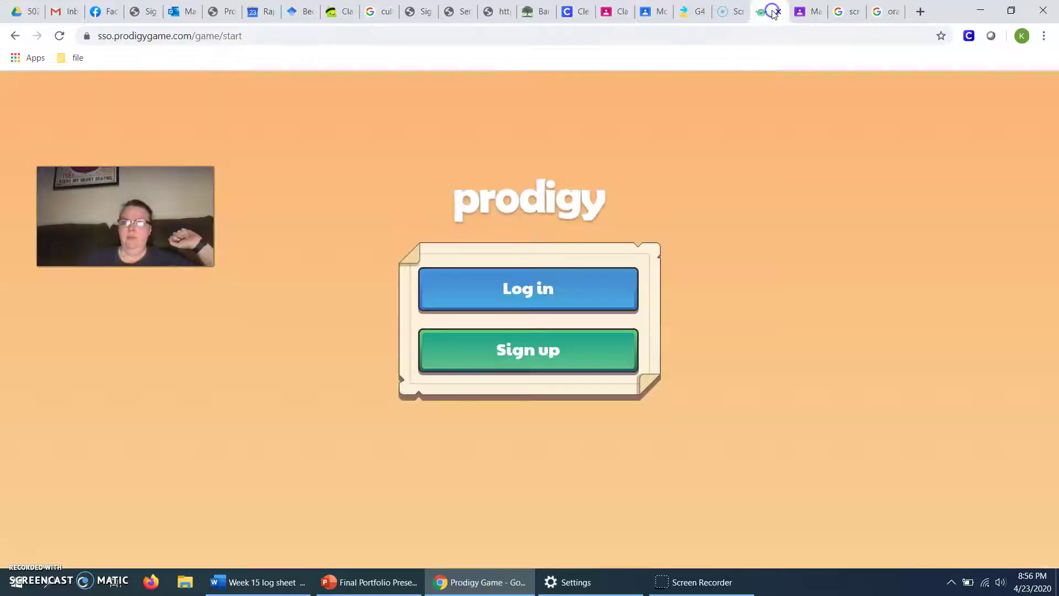
pyautogui.click(689, 20)
pyautogui.click(577, 16)
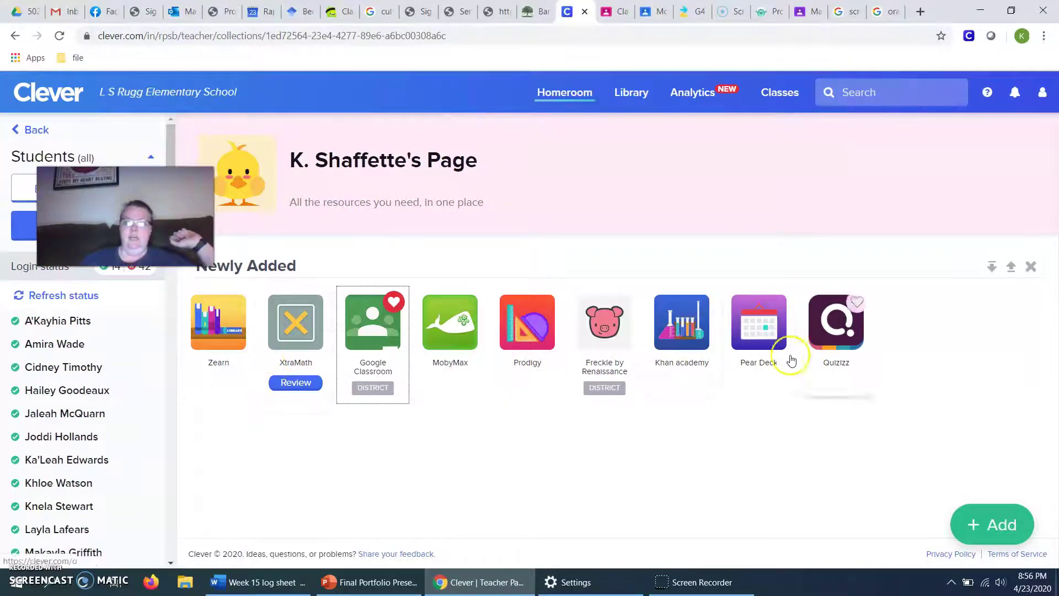
# Step: Launch Prodigy from the teacher's resource page in Clever and log in with the teacher's Google account
pyautogui.click(523, 338)
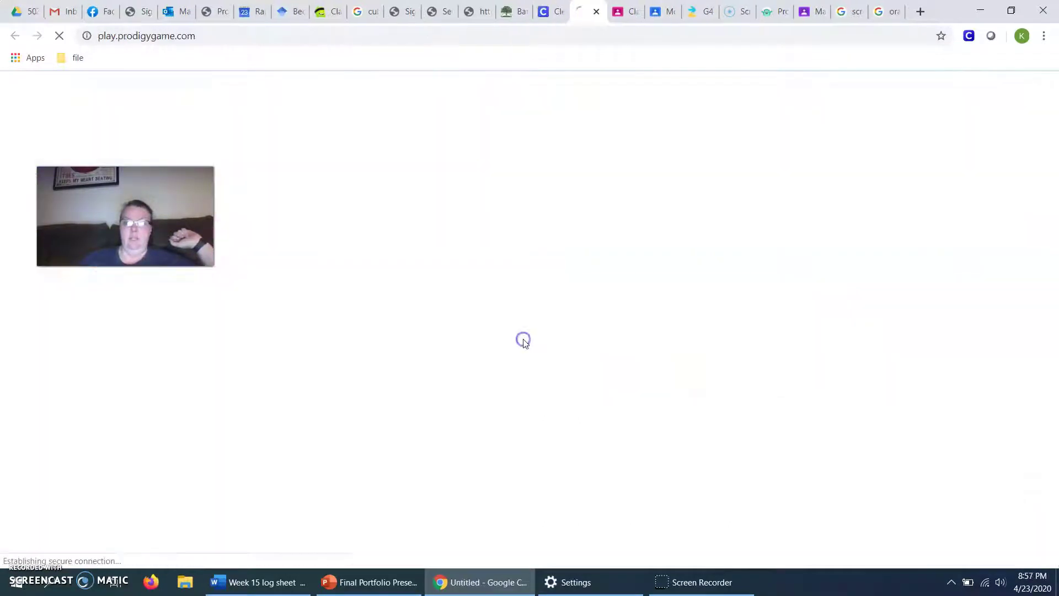
pyautogui.click(528, 291)
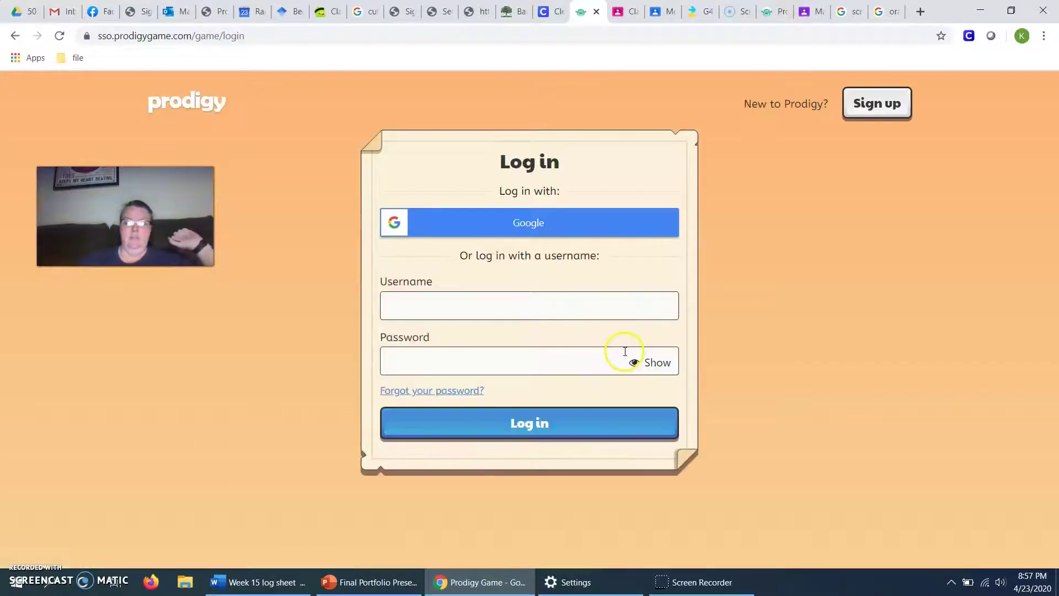
pyautogui.click(596, 225)
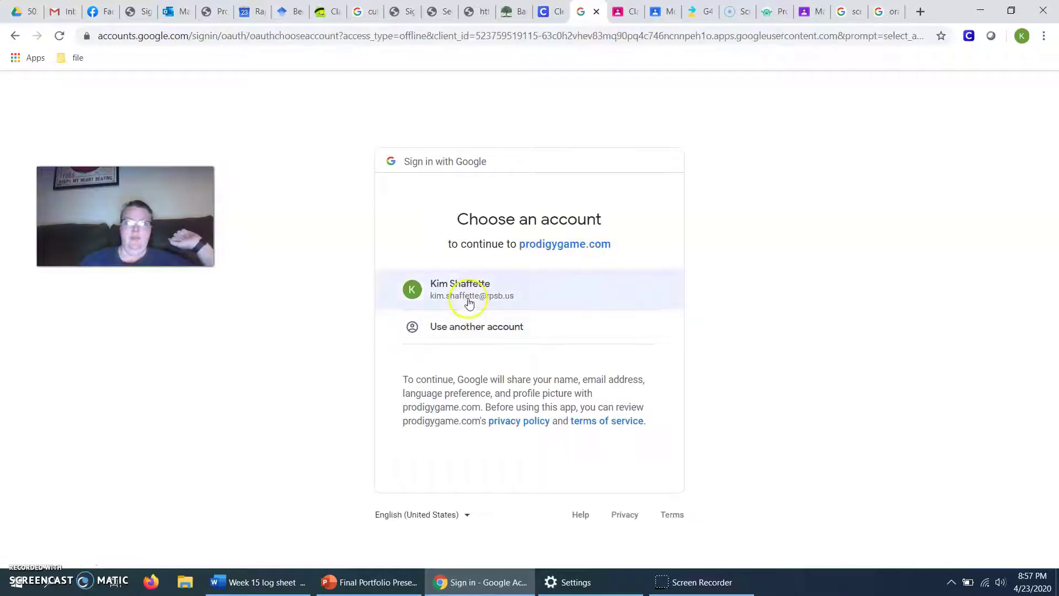
pyautogui.click(468, 298)
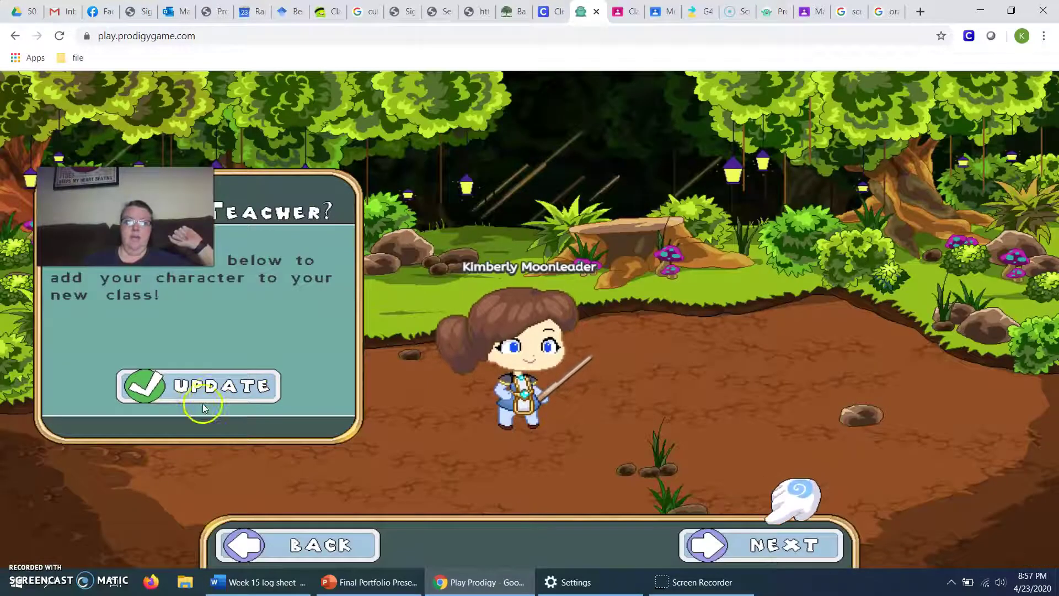
# Step: Continue past Prodigy's offer to add the character to a new class, up to the choice of playing from school or home
pyautogui.click(231, 391)
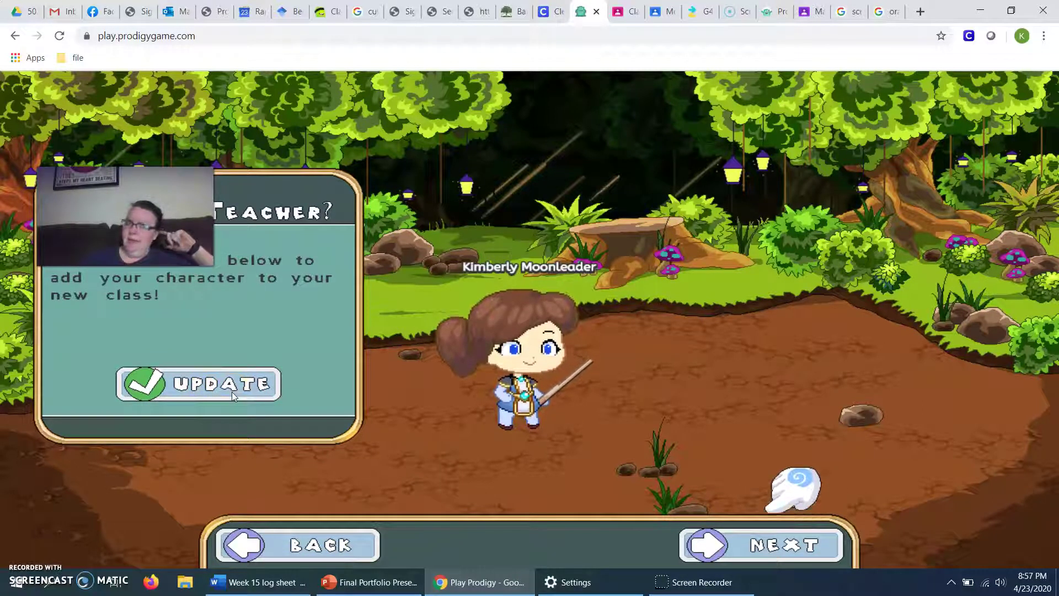
pyautogui.click(255, 384)
pyautogui.click(521, 386)
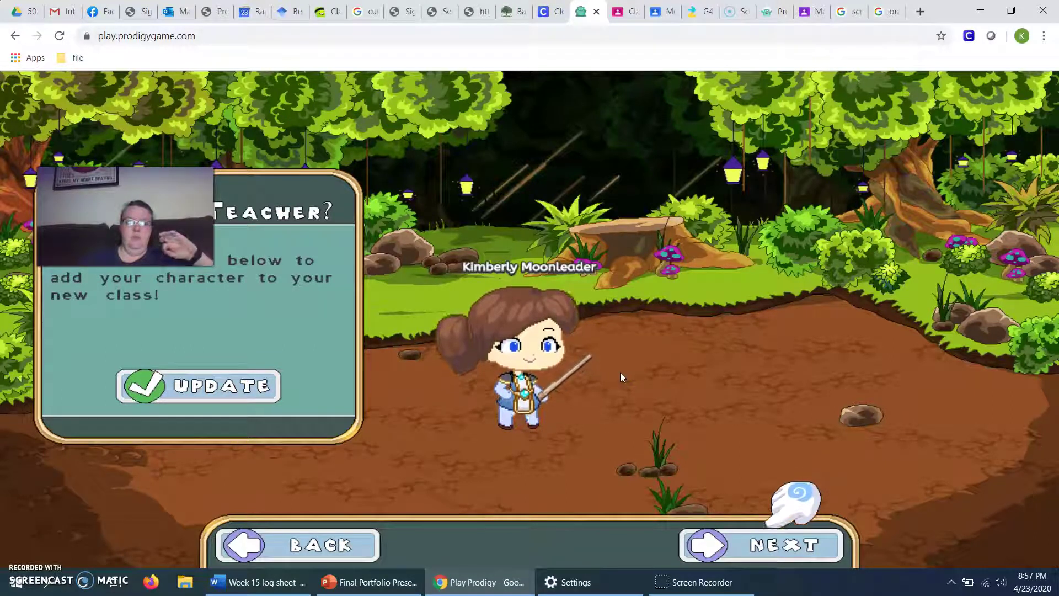
pyautogui.click(778, 547)
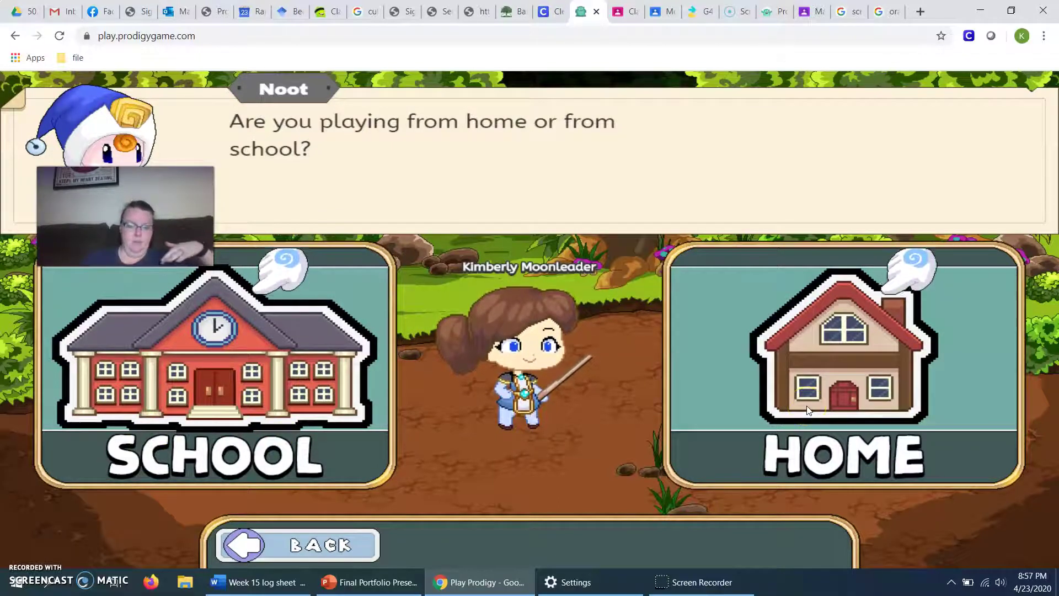
pyautogui.click(358, 399)
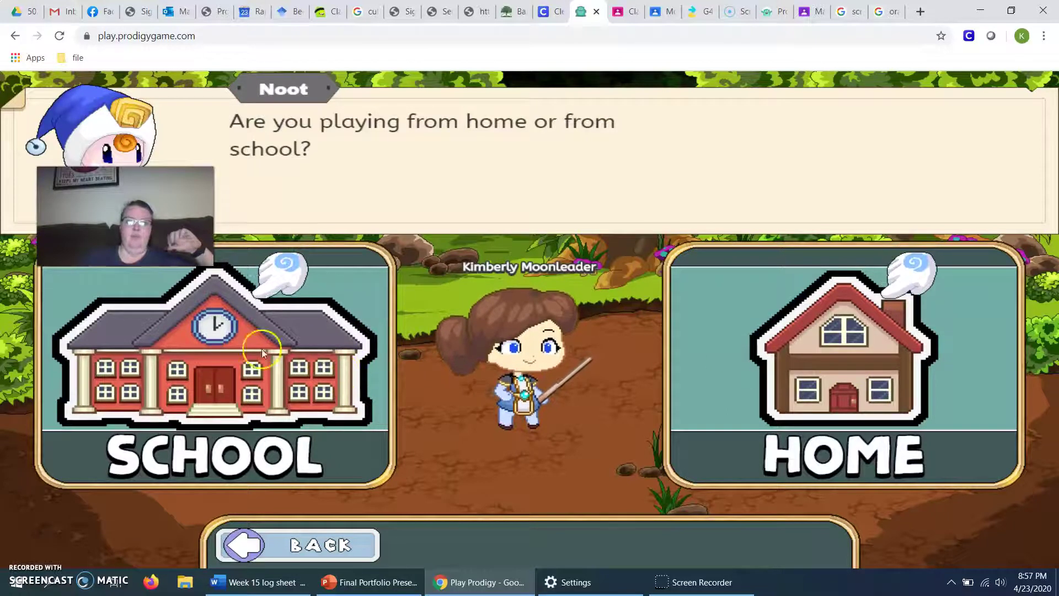
pyautogui.moveTo(155, 221); pyautogui.dragTo(827, 149)
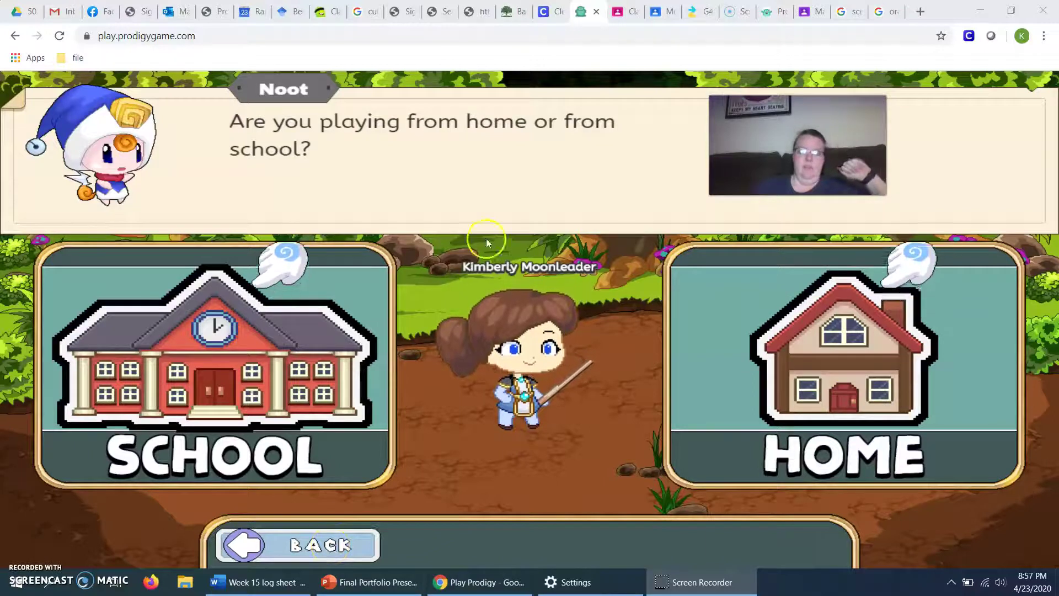
# Step: Return to the teacher's resource page in Clever and open Zearn from it
pyautogui.click(699, 11)
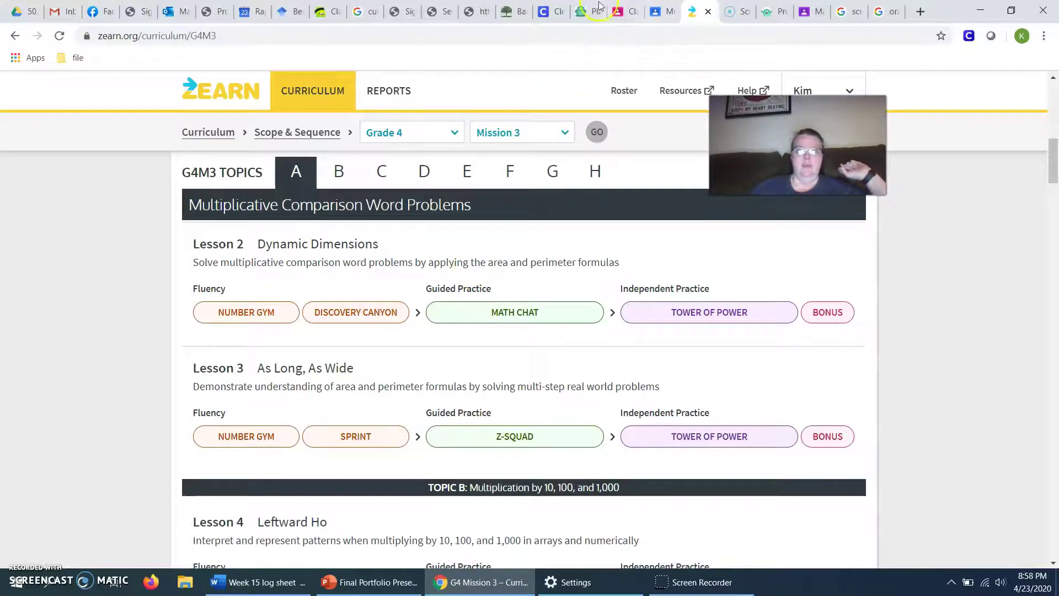
pyautogui.click(549, 11)
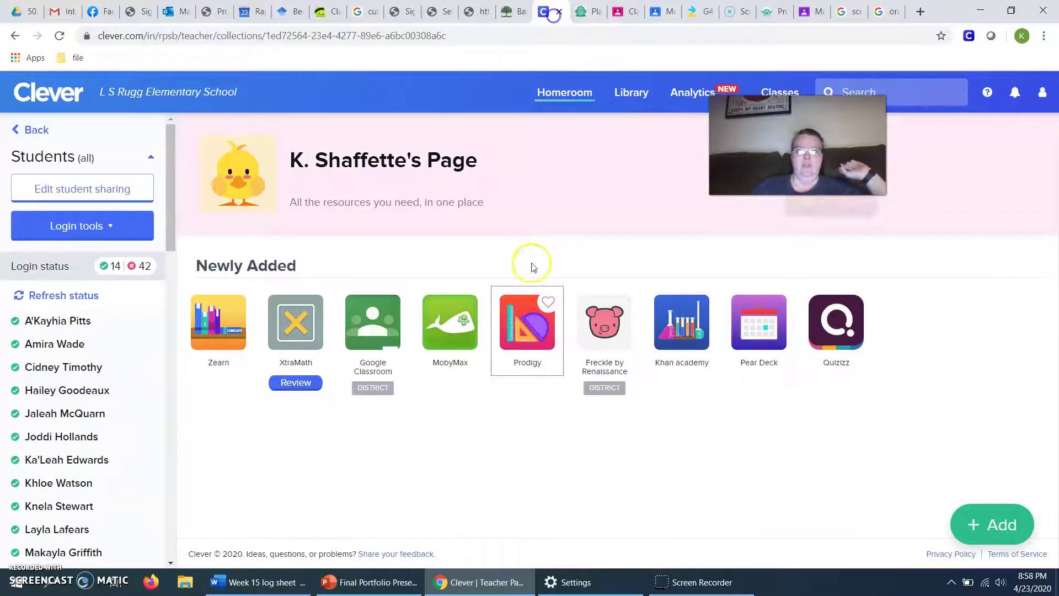
pyautogui.click(206, 337)
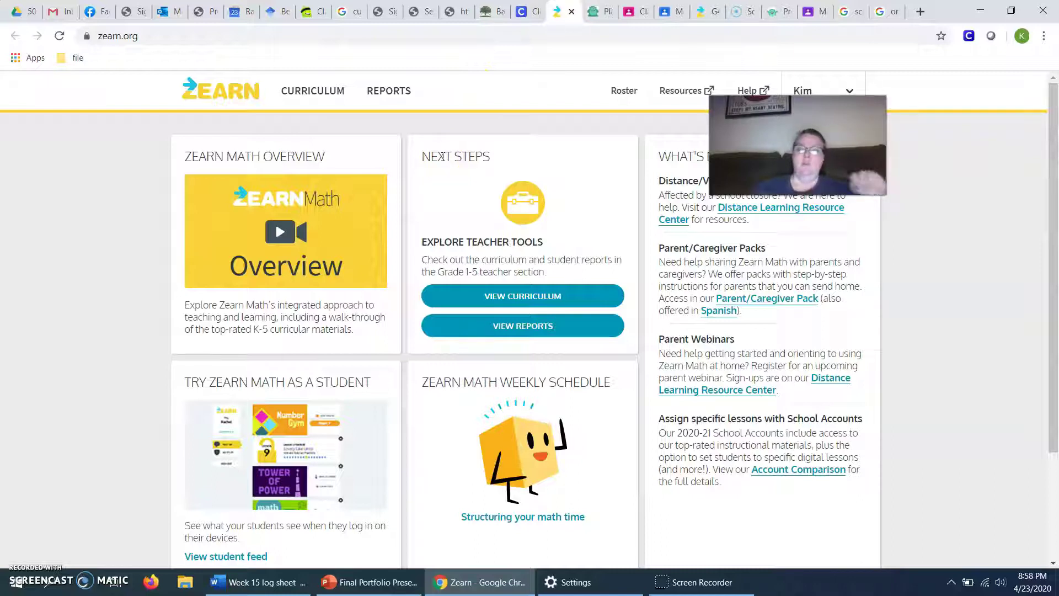
pyautogui.hotkey('alt', 'p')
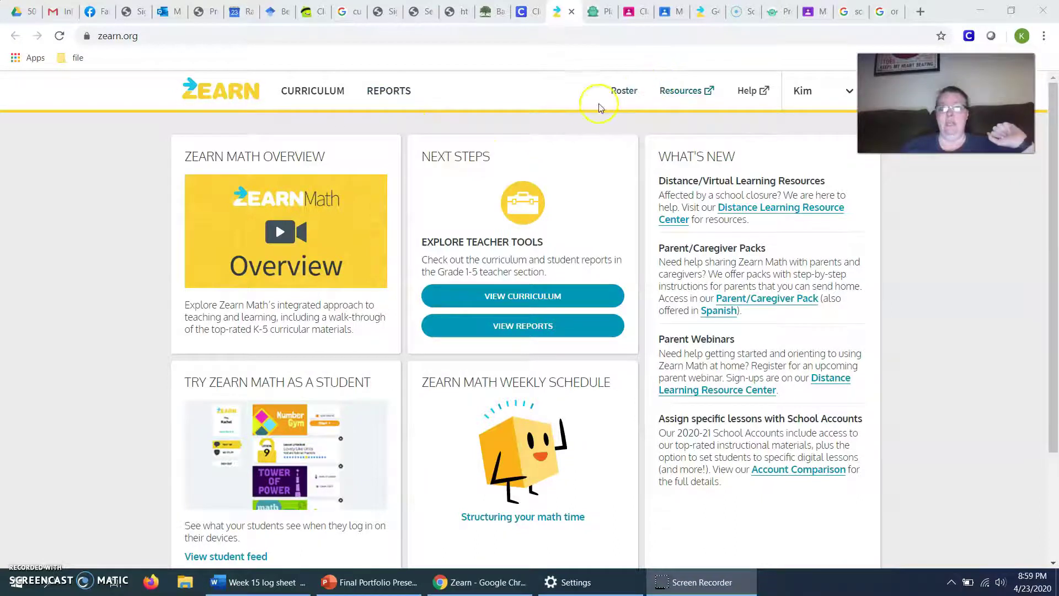
# Step: Open the Grade 4, Mission 4 curriculum in Zearn and show the Lines and Angles lessons under Topic A
pyautogui.click(309, 93)
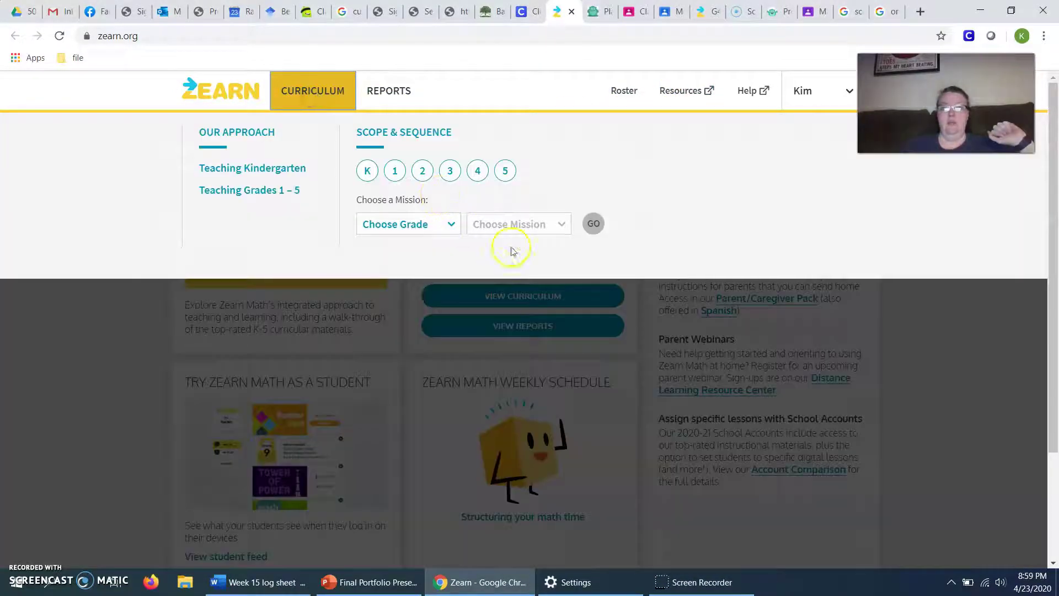
pyautogui.click(452, 226)
pyautogui.click(422, 313)
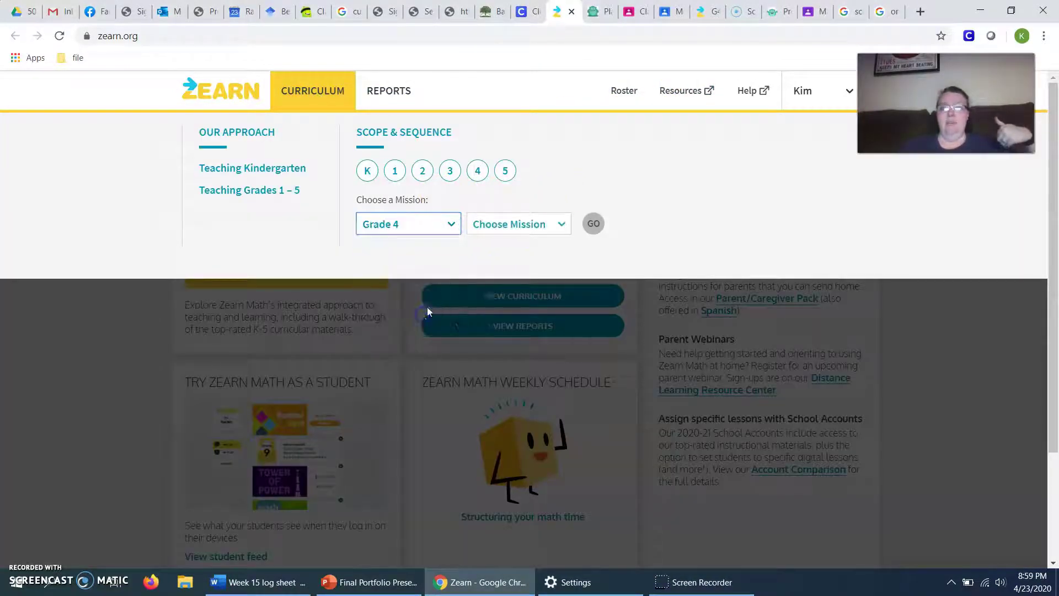
pyautogui.click(557, 226)
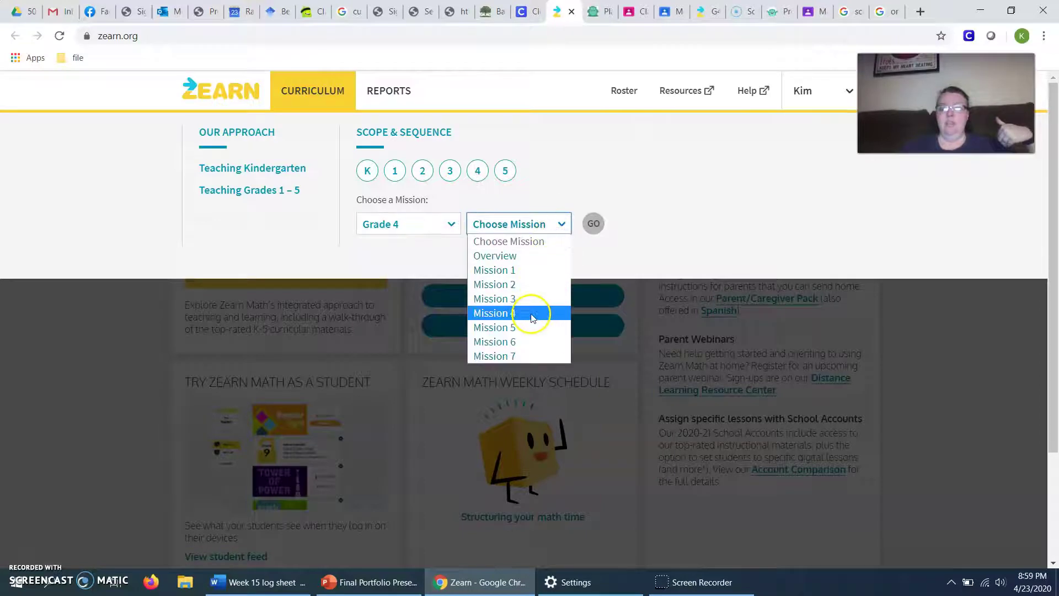
pyautogui.click(515, 315)
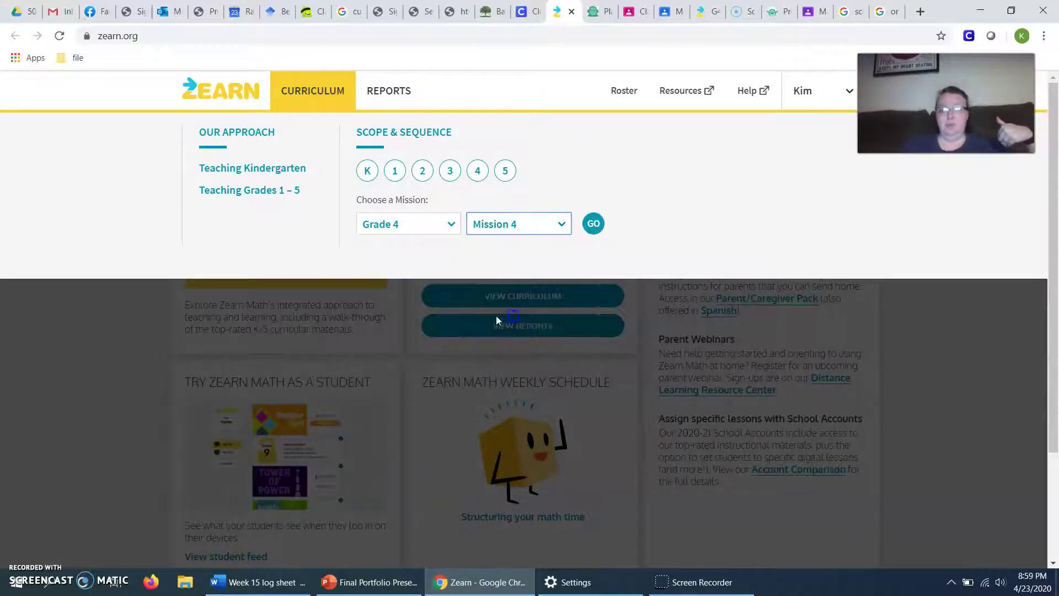
pyautogui.click(594, 226)
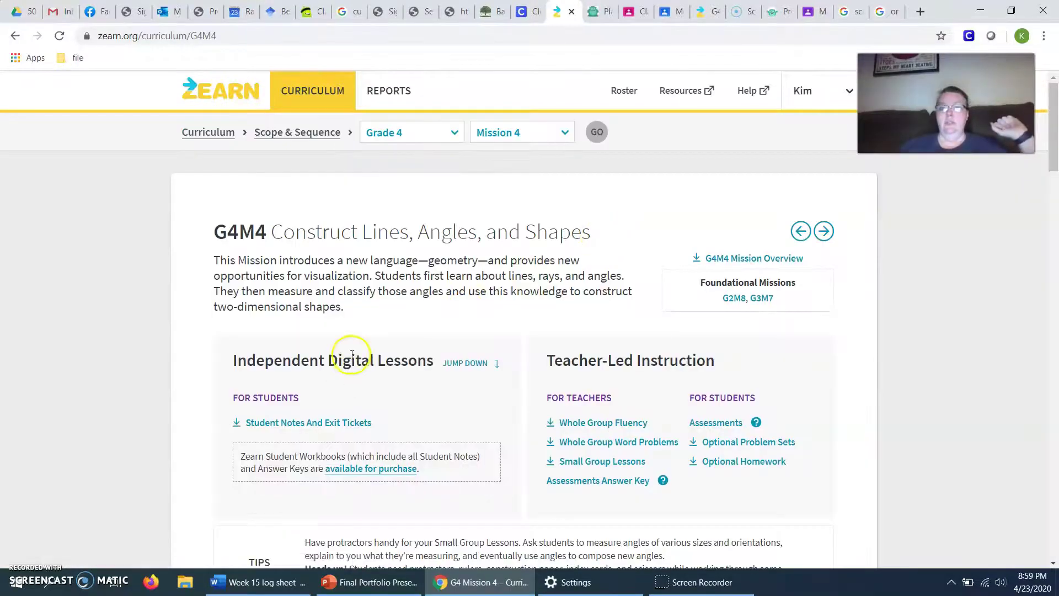
pyautogui.scroll(-9, 349, 353)
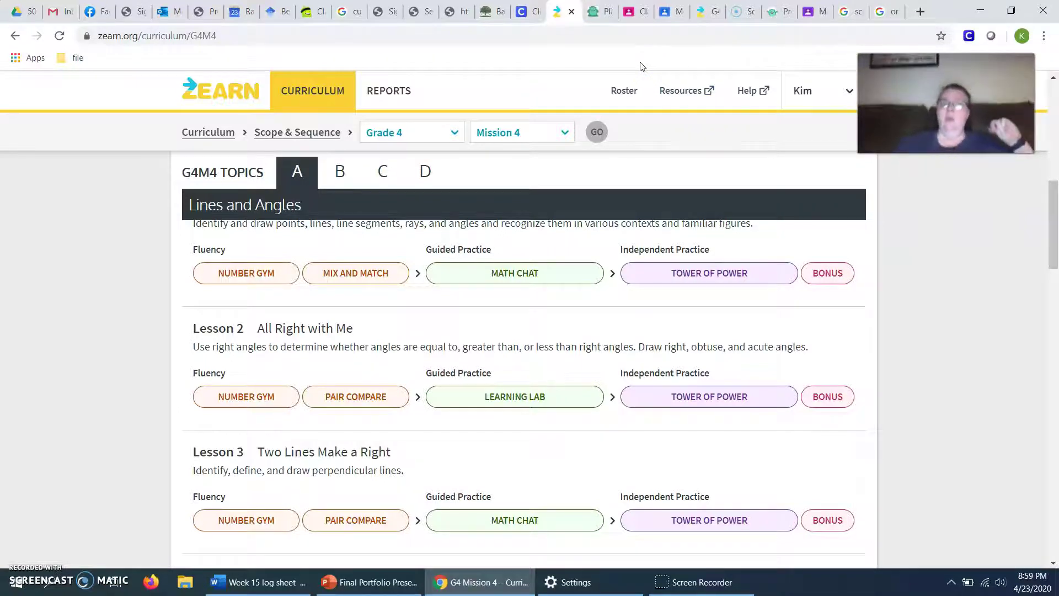
pyautogui.click(645, 37)
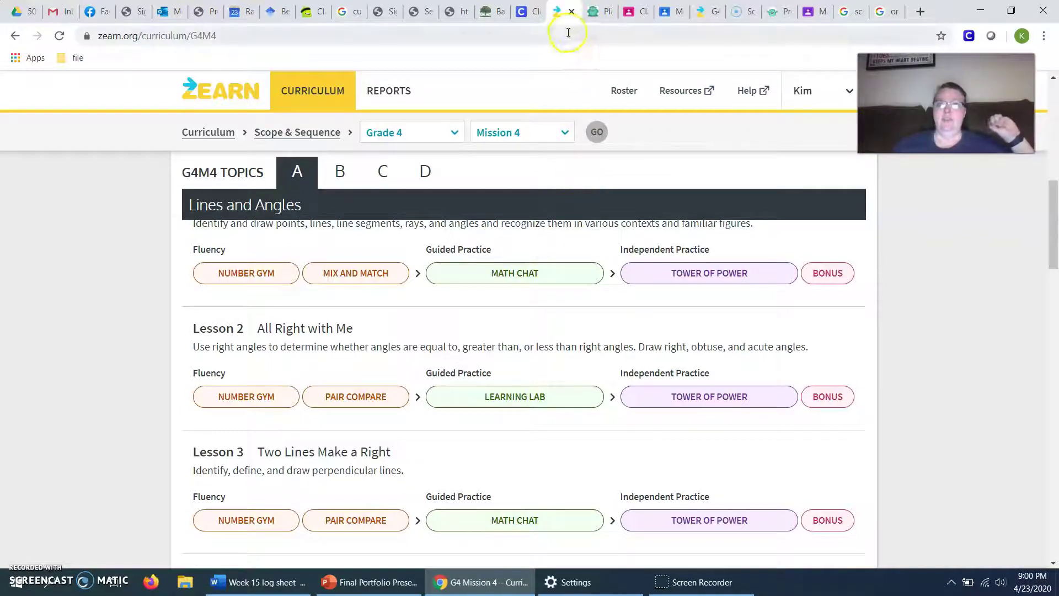
# Step: Show the open Prodigy game again and return to the Zearn Mission 4 lesson list
pyautogui.click(600, 16)
pyautogui.click(564, 13)
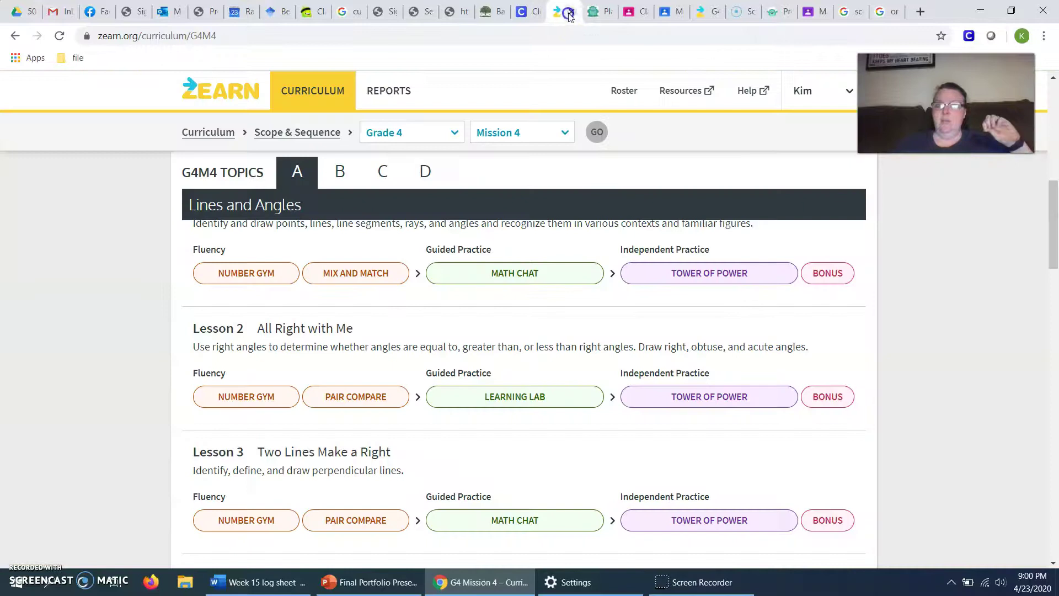
pyautogui.click(593, 15)
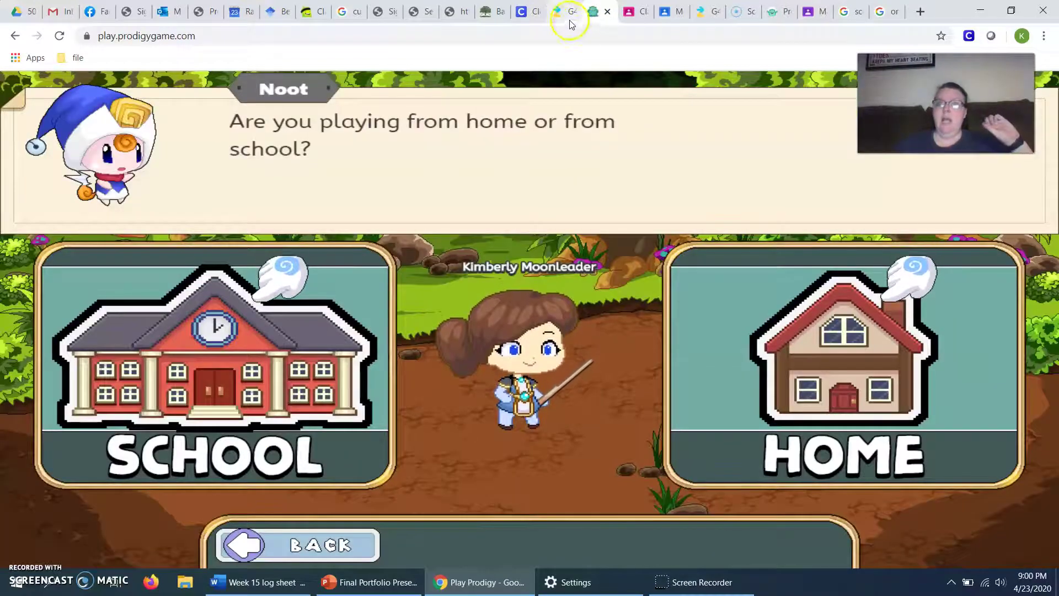
pyautogui.click(564, 7)
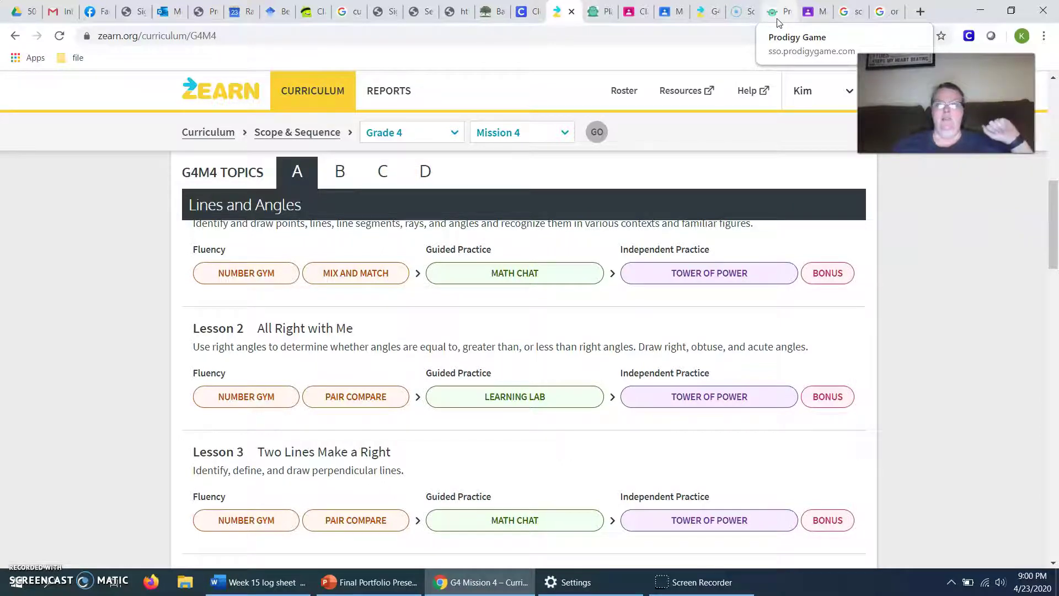
# Step: Show the streams of the two other math classes in Google Classroom, and return to the 4th grade Math classwork
pyautogui.click(813, 11)
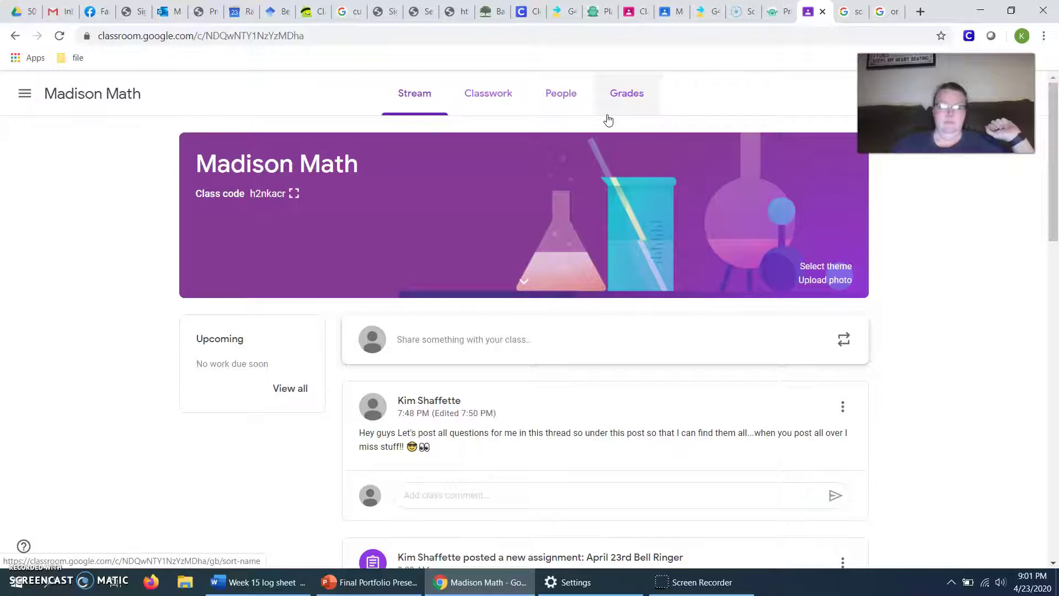
pyautogui.click(781, 12)
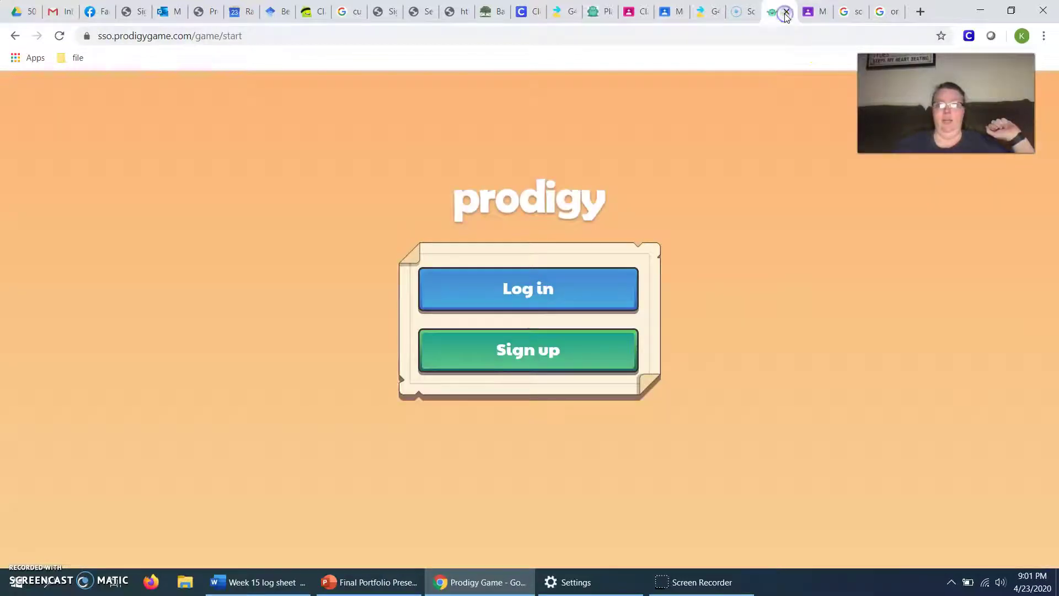
pyautogui.click(813, 16)
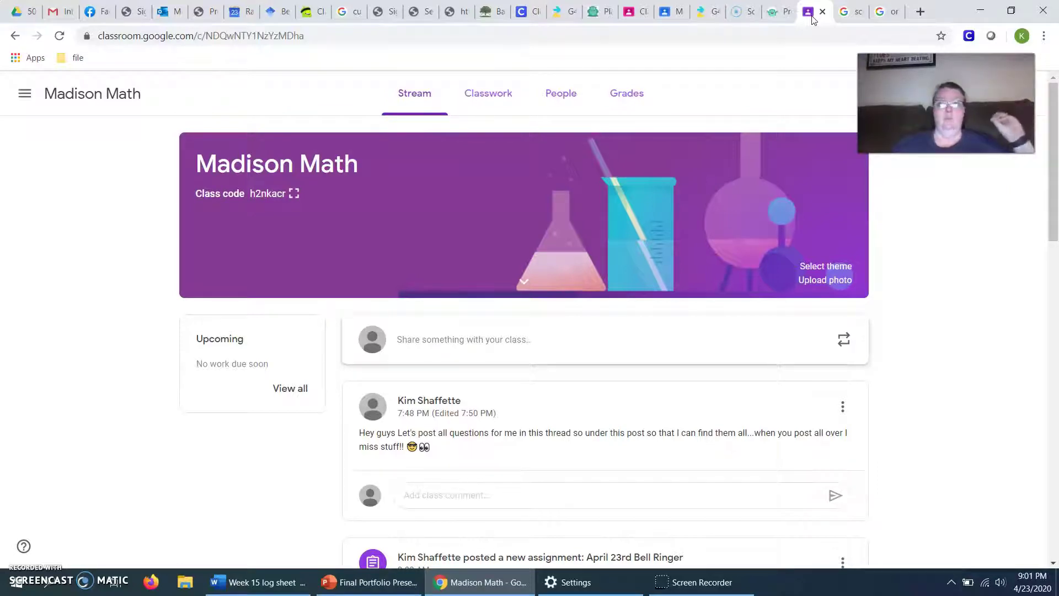
pyautogui.moveTo(946, 102); pyautogui.dragTo(906, 98)
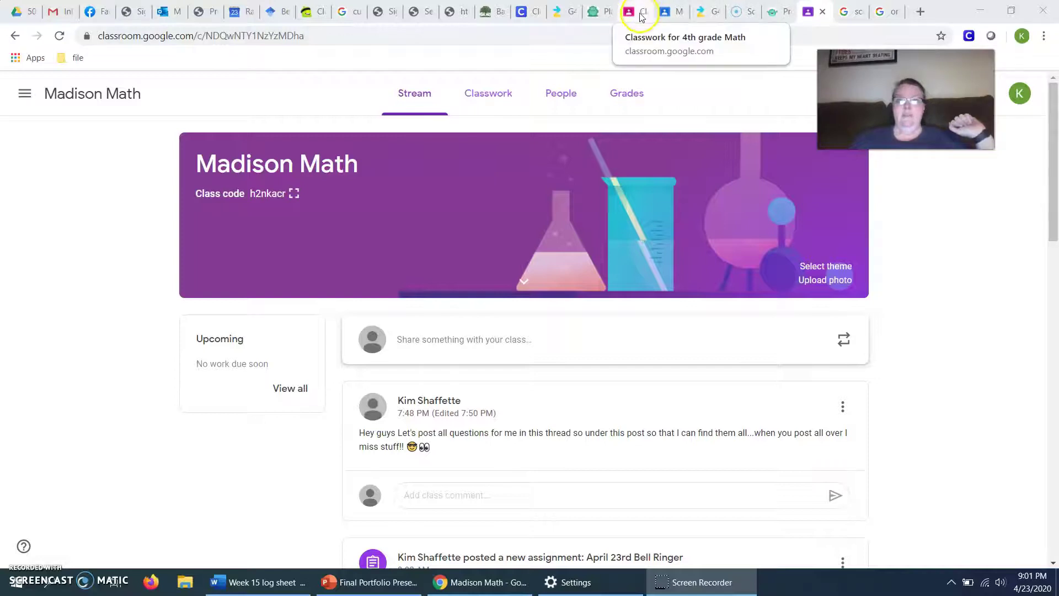
pyautogui.click(670, 12)
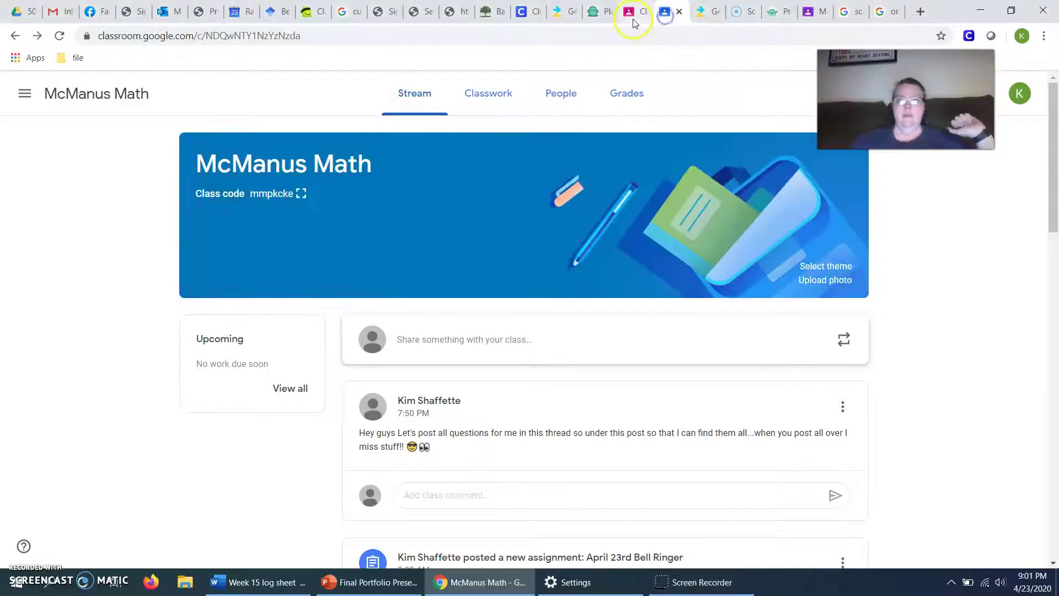
pyautogui.click(634, 17)
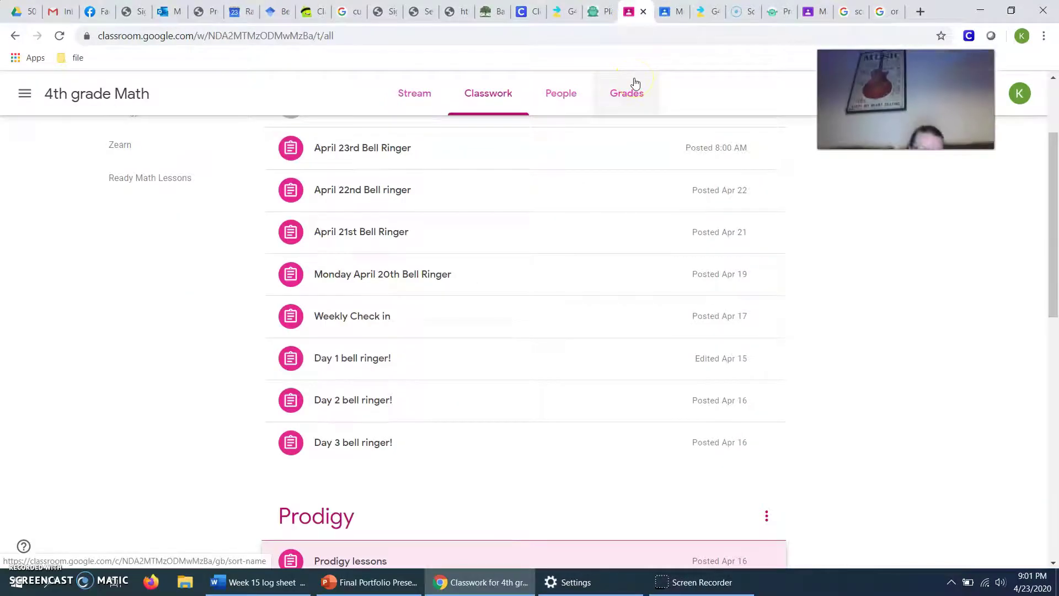